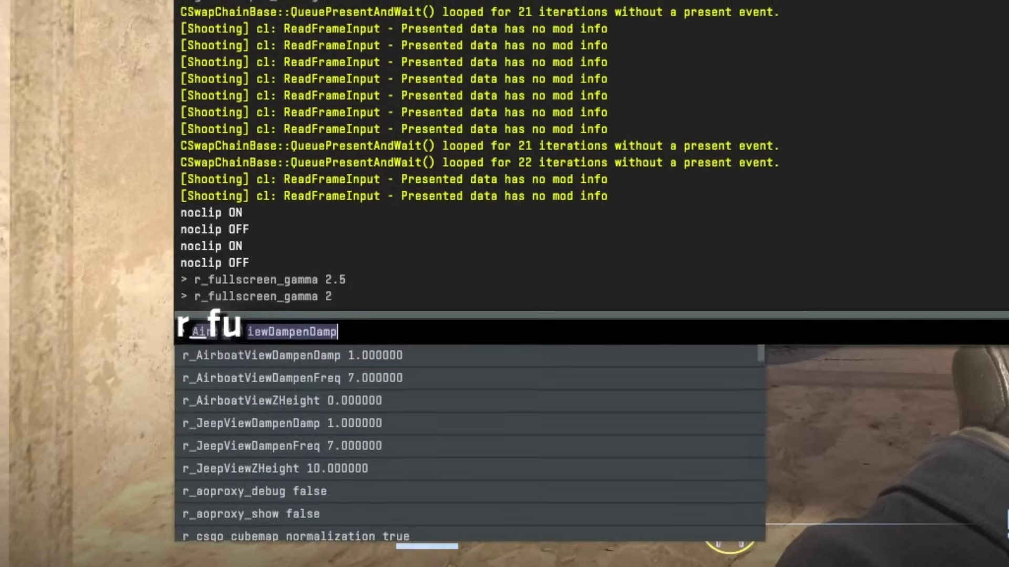
- Set r_fullscreen_gamma to 2.5 in the game console and enter the cl_crosshair_sniper_width command
text(llscreen_gamma 2.5)
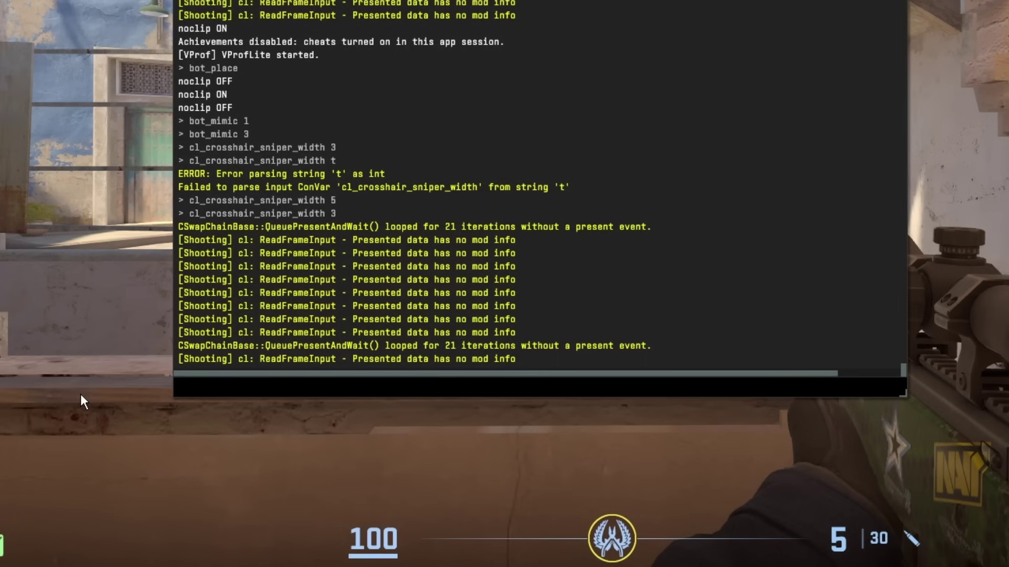
text(cl_crosshair_sniper_w)
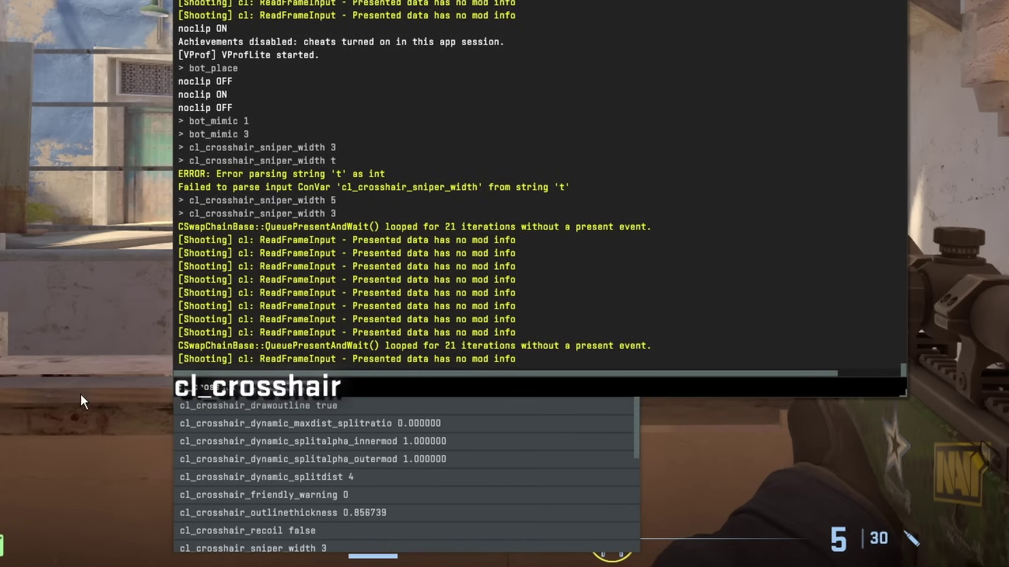
text(idth)
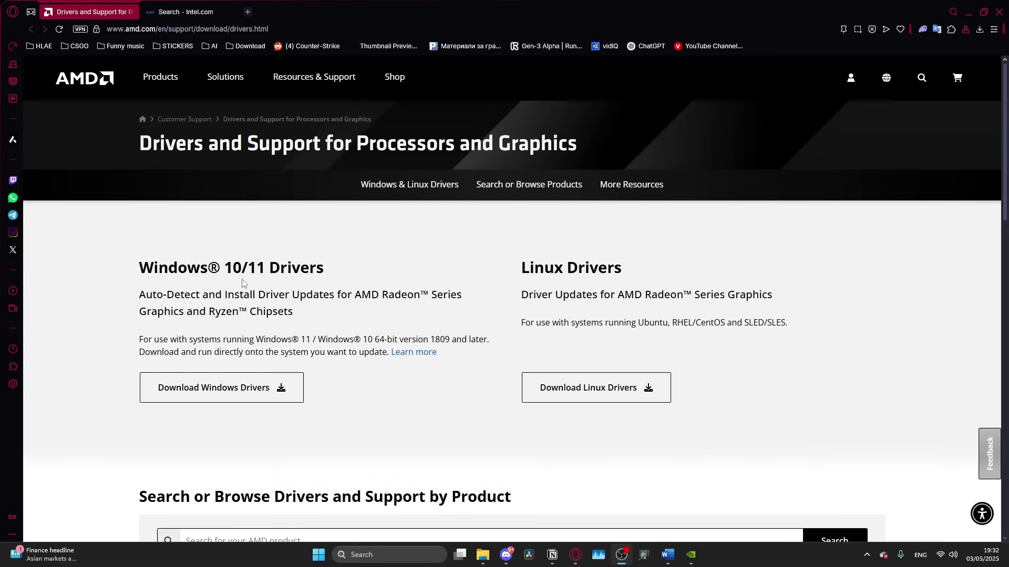
drag(120, 259, 338, 279)
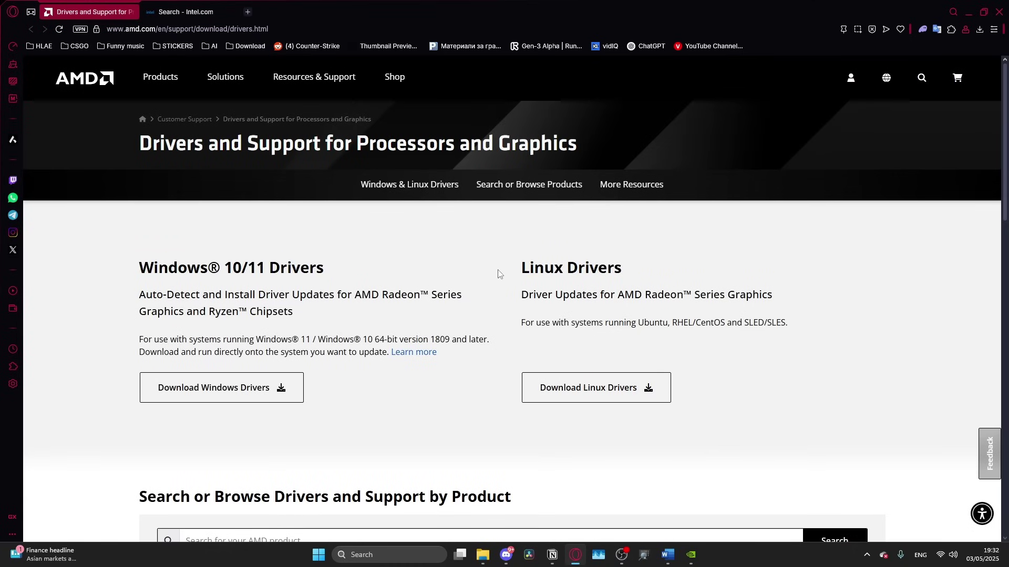
drag(137, 290, 637, 273)
click(370, 315)
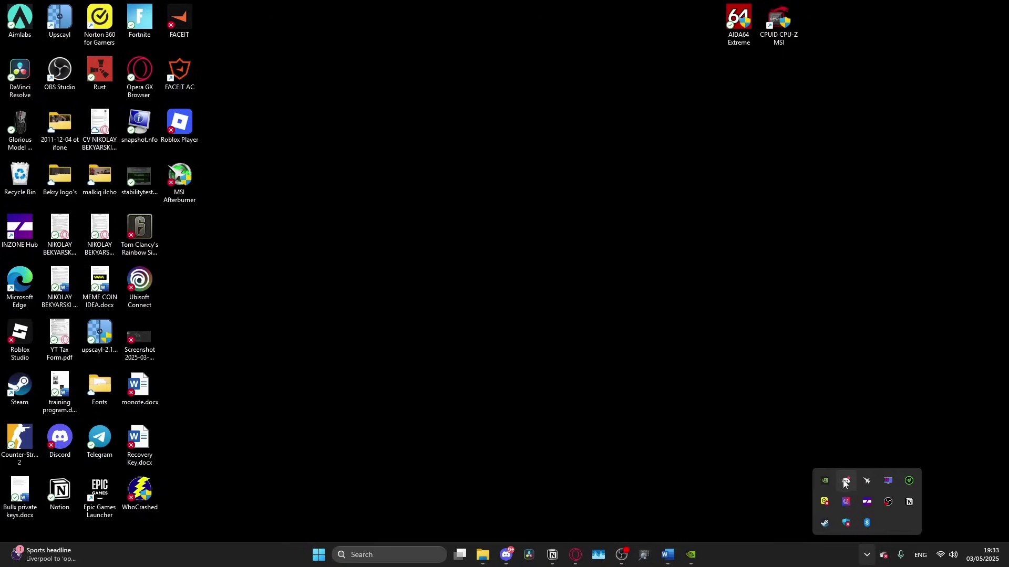
- Open the NVIDIA Control Panel from the system tray and look through the Manage 3D Settings page
right_click(825, 481)
click(640, 335)
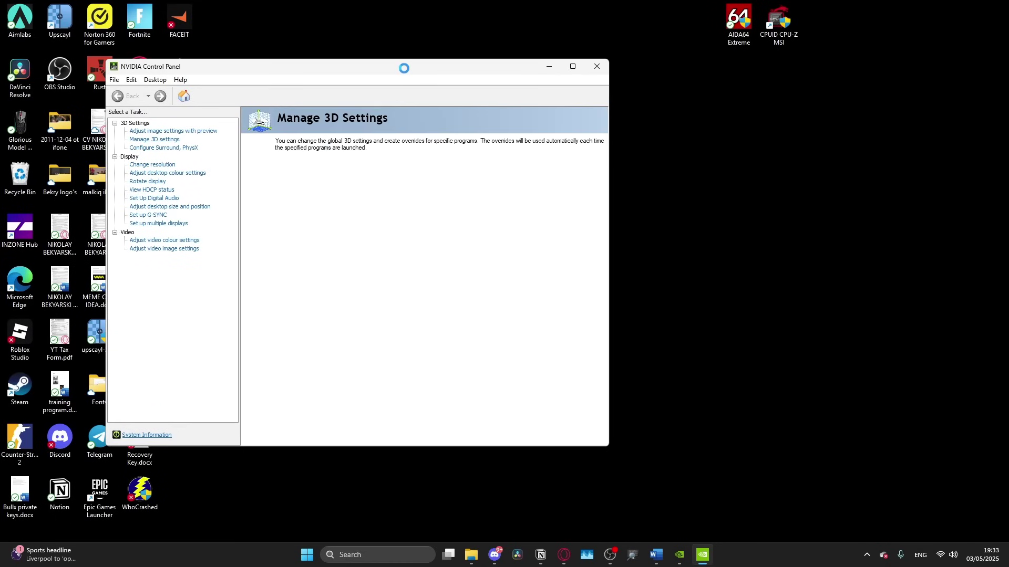
drag(412, 72, 531, 73)
drag(636, 252, 647, 348)
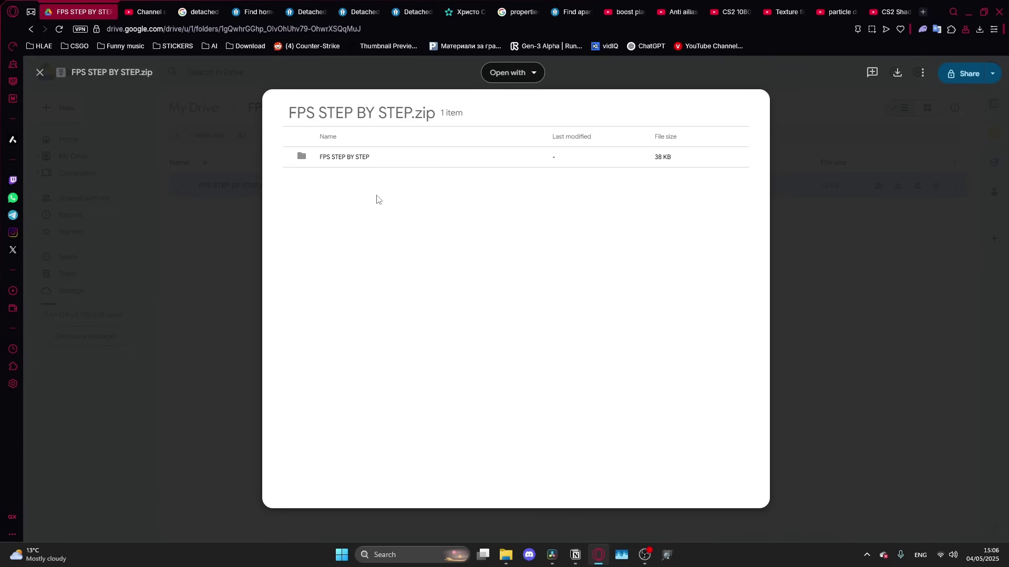
- Look into the FPS STEP BY STEP folder of the zip and read the documentation text file in 5 Regtweaks
click(361, 163)
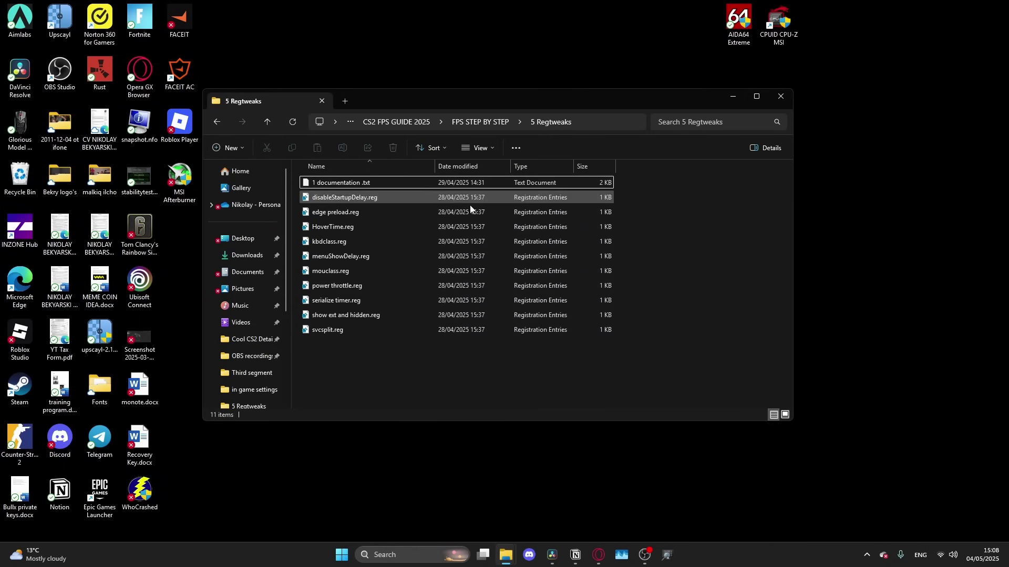
double_click(462, 183)
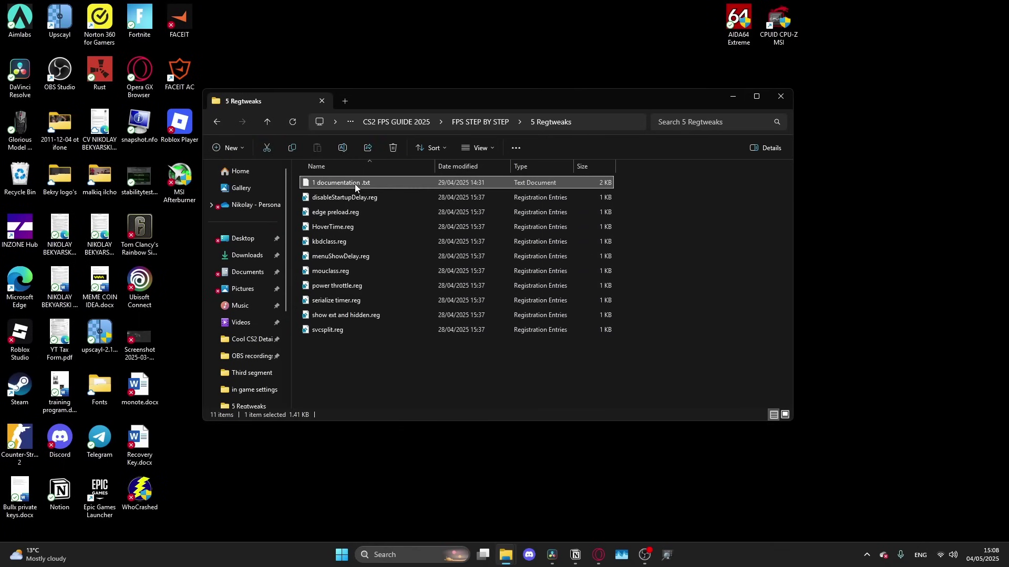
drag(746, 140, 728, 117)
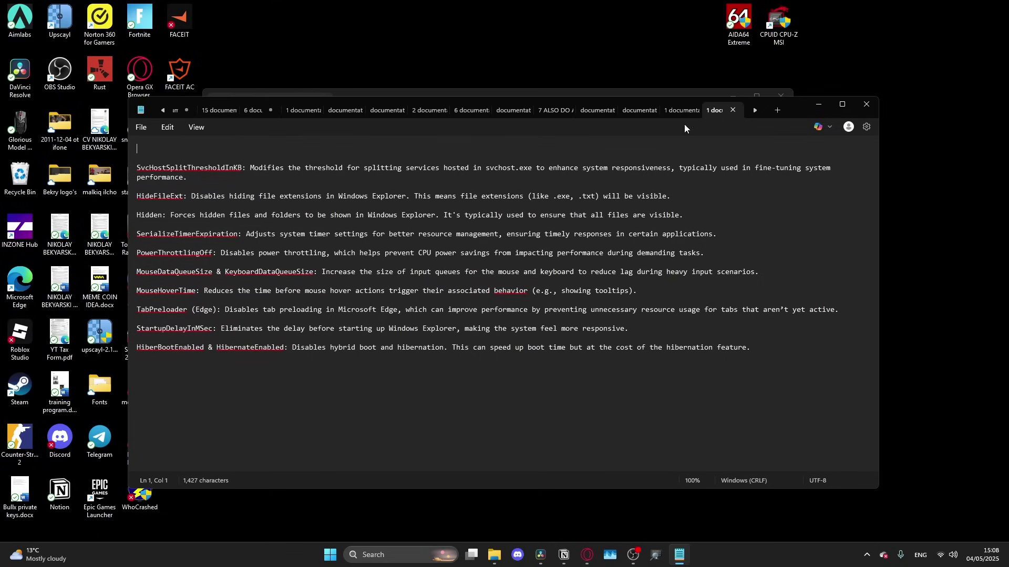
mouse_move(141, 168)
mouse_down()
mouse_move(246, 169)
mouse_move(751, 349)
mouse_move(451, 235)
mouse_move(144, 153)
mouse_up()
click(148, 159)
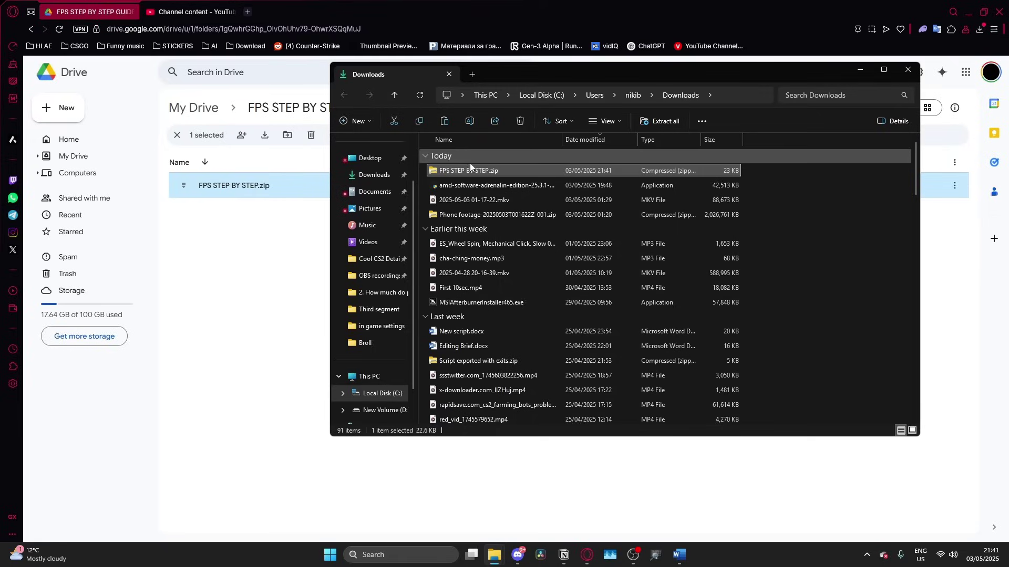
- Extract FPS STEP BY STEP.zip into the FPS STEP BY STEP folder in Downloads
right_click(465, 168)
click(610, 299)
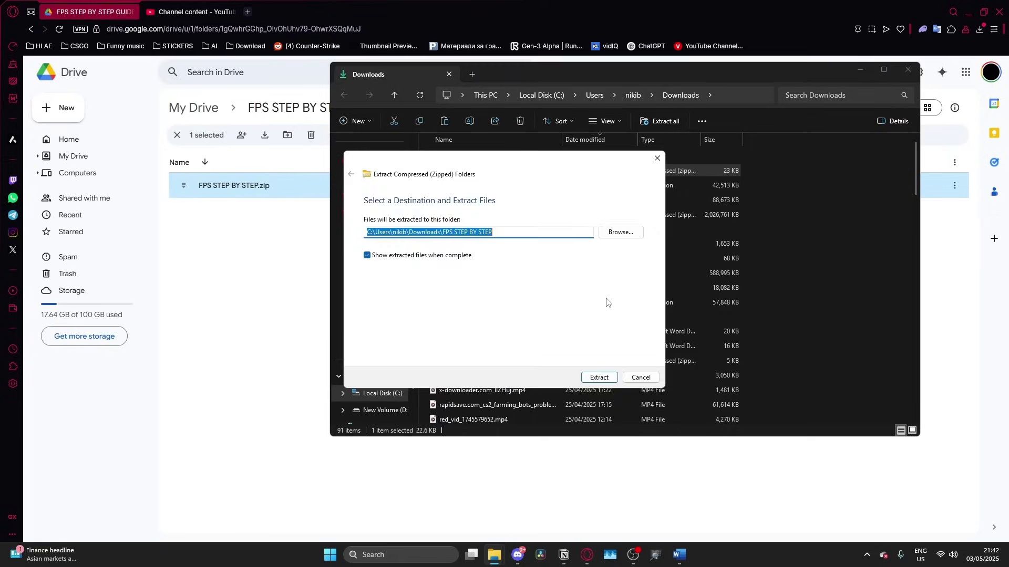
key(Return)
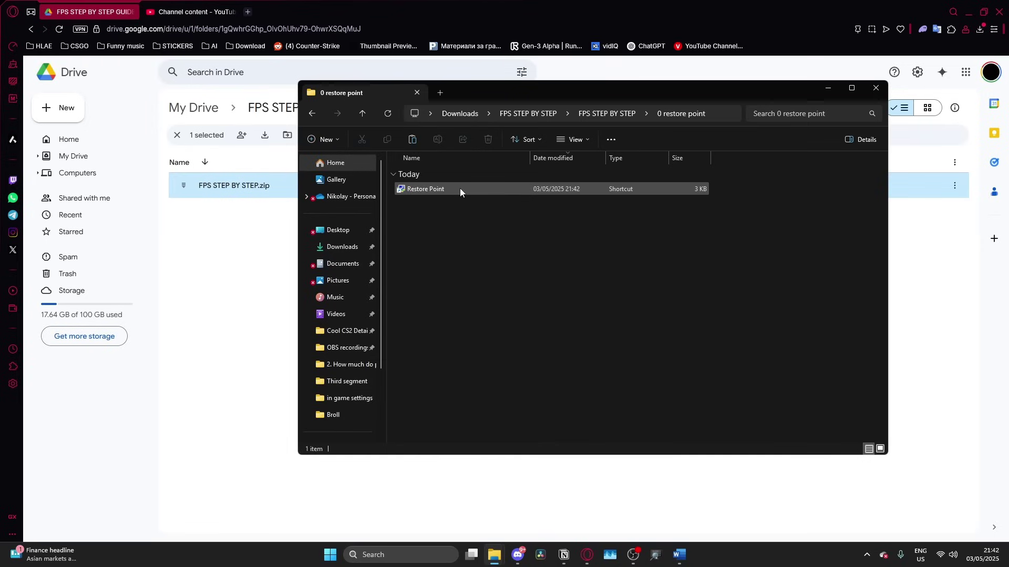
- Launch the Restore Point shortcut from the 0 restore point folder and allow it to open the system protection settings
click(459, 188)
double_click(424, 193)
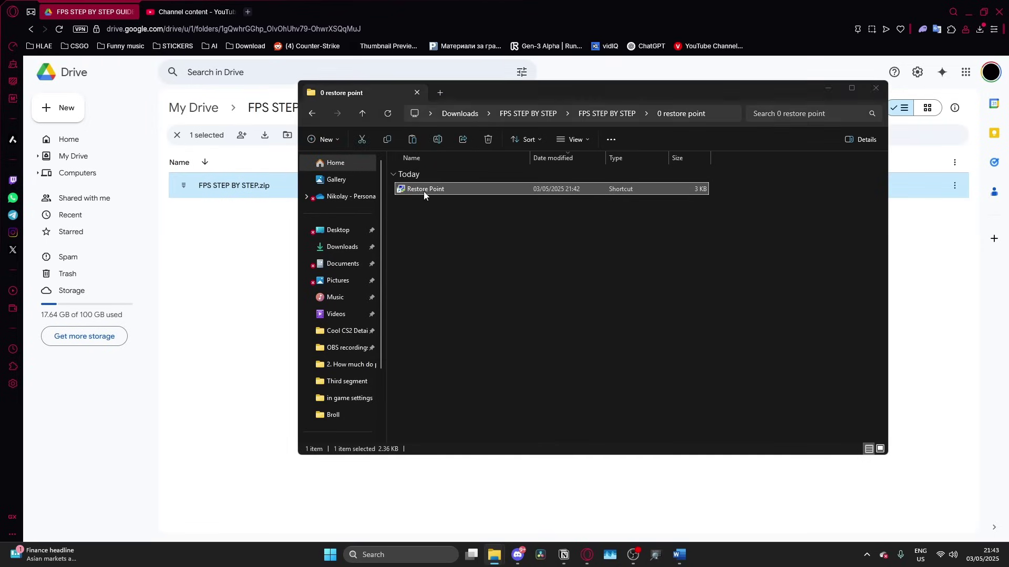
click(539, 291)
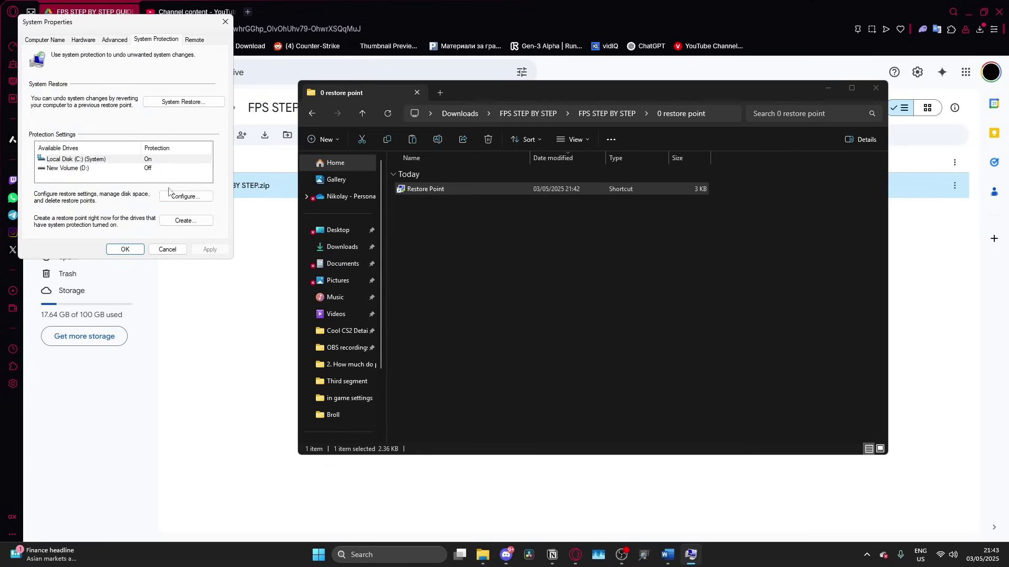
- Adjust the maximum disk usage for system protection on Local Disk (C:) and start creating a restore point
click(130, 162)
click(179, 197)
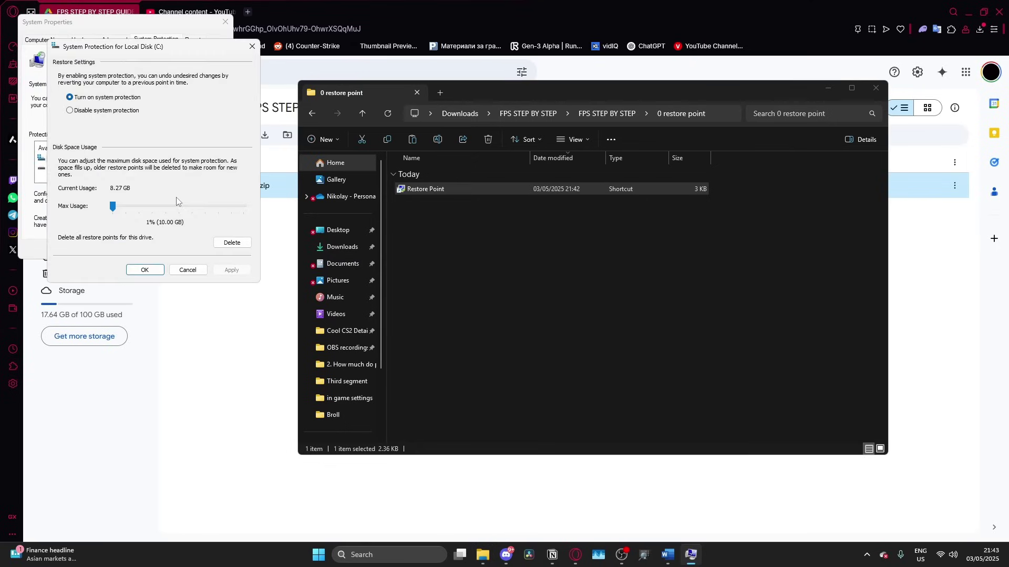
mouse_move(115, 213)
mouse_down()
mouse_move(131, 213)
mouse_move(120, 214)
mouse_up()
click(144, 270)
click(175, 224)
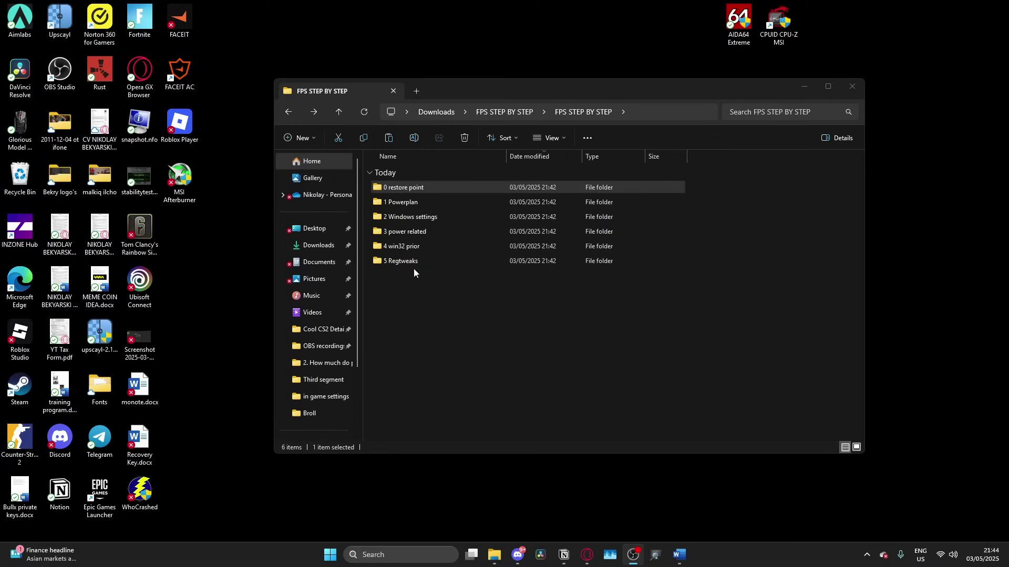
- Open the 1 Powerplan folder and switch the active Windows power plan to Ultimate Performance
double_click(418, 203)
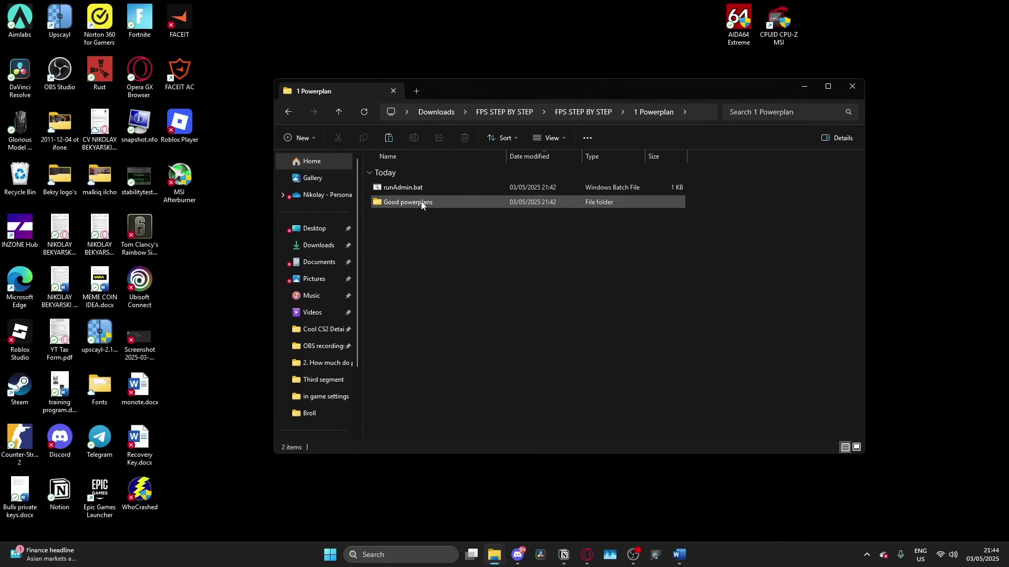
click(362, 555)
text(cho)
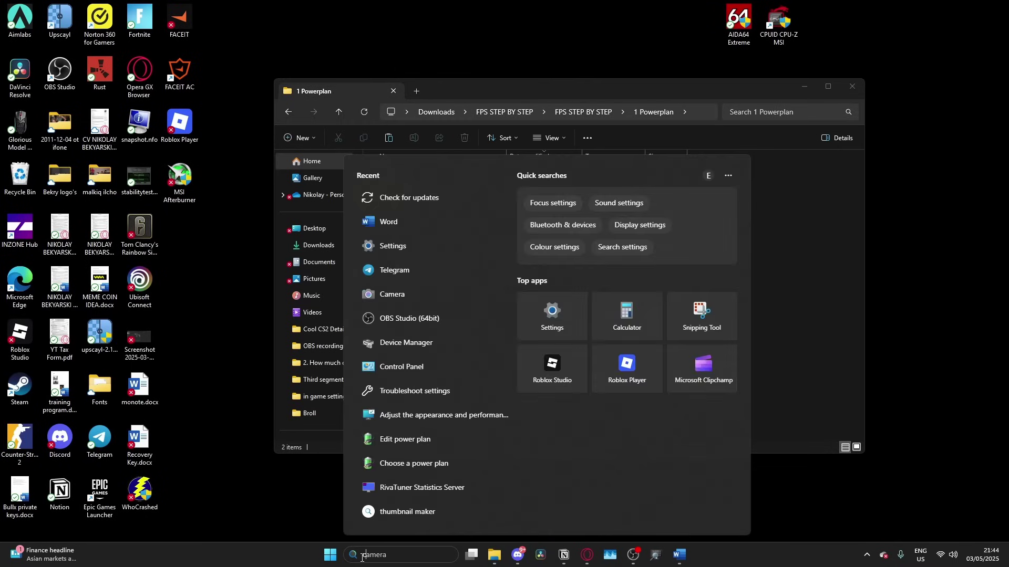
text(ose)
key(Return)
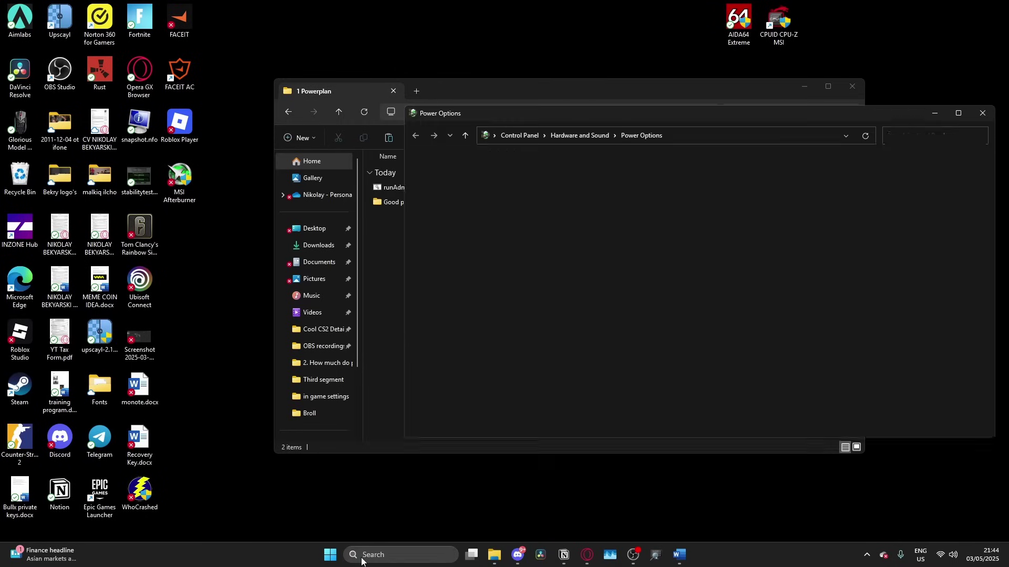
drag(588, 122, 334, 103)
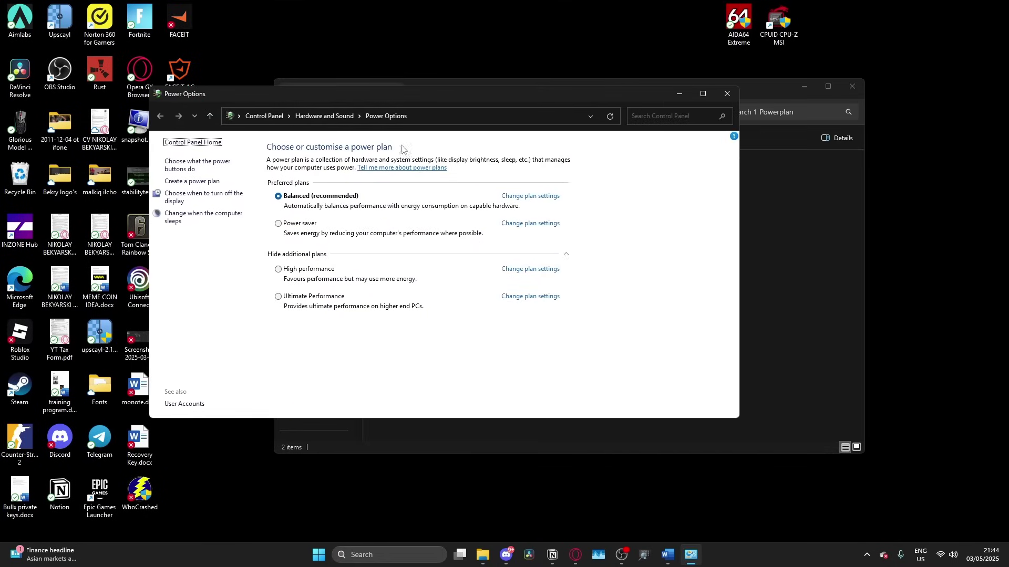
click(565, 255)
click(462, 255)
click(284, 304)
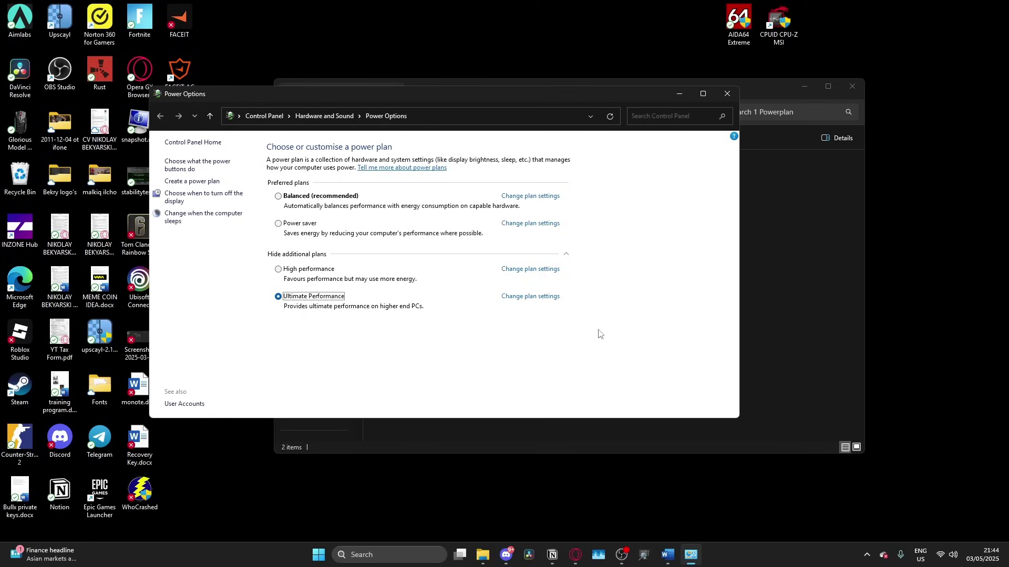
click(721, 96)
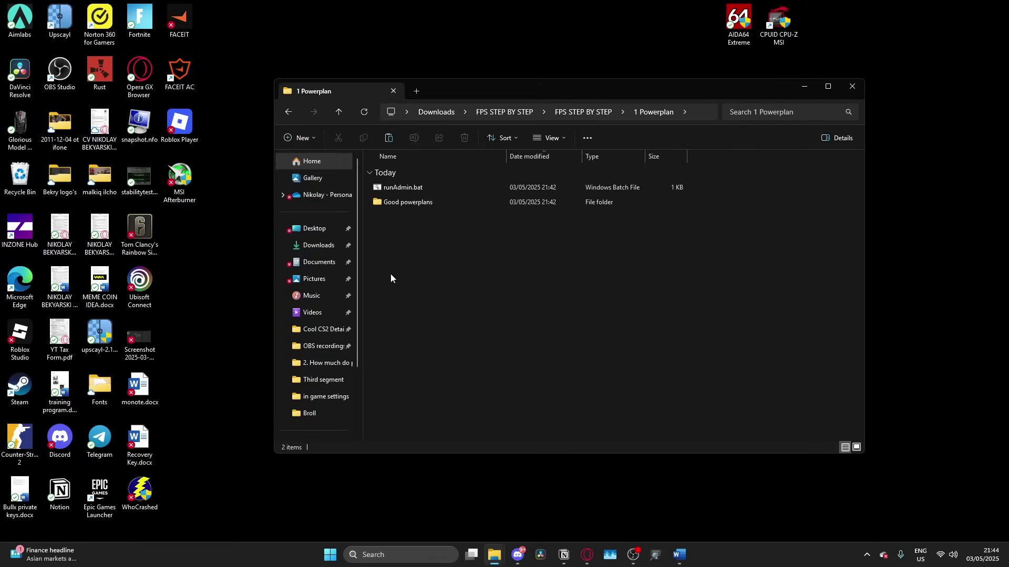
- Run runAdmin.bat from the 1 Powerplan folder as administrator, allowing it past the SmartScreen block
click(407, 189)
right_click(407, 189)
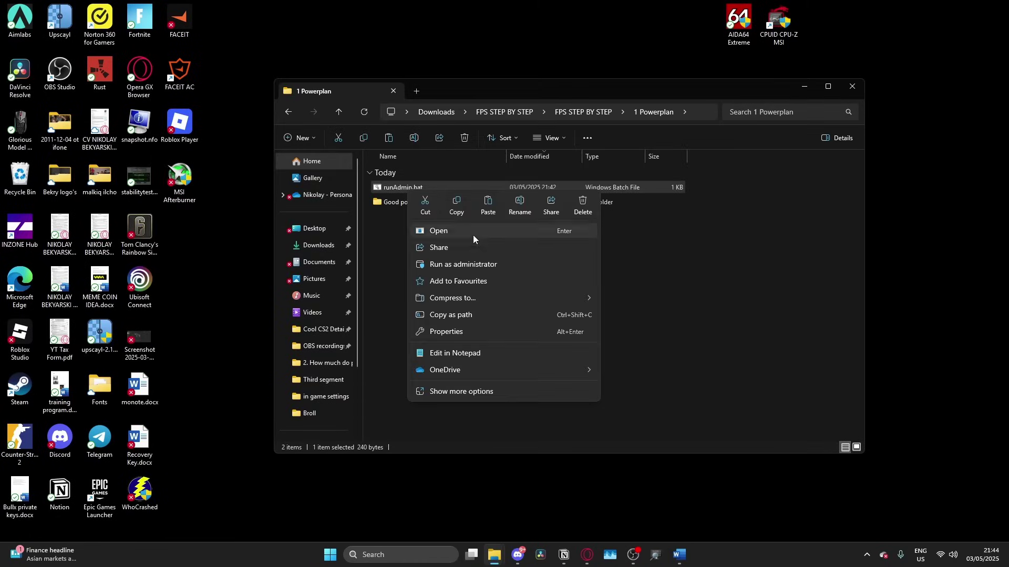
click(462, 264)
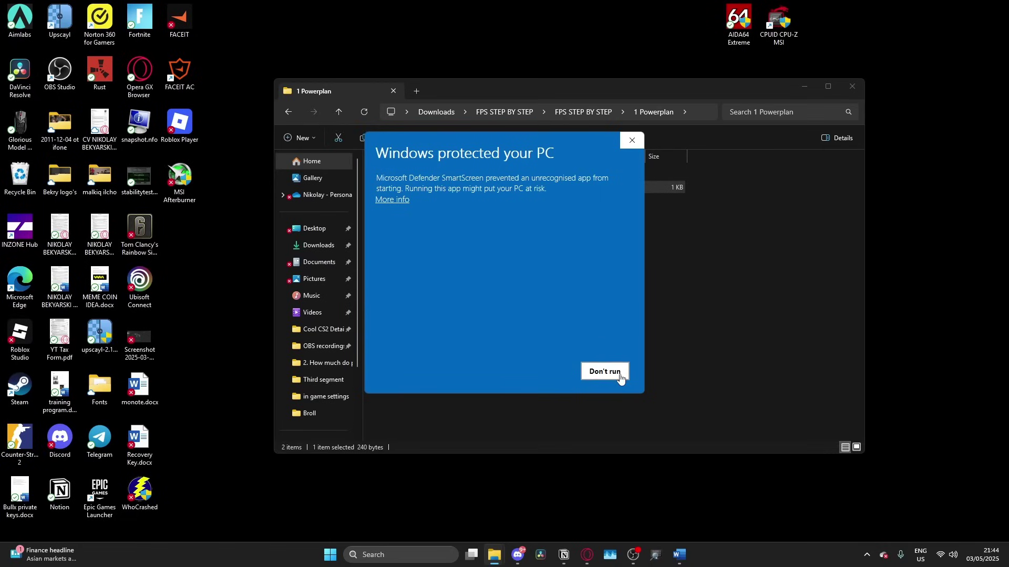
click(401, 200)
click(544, 368)
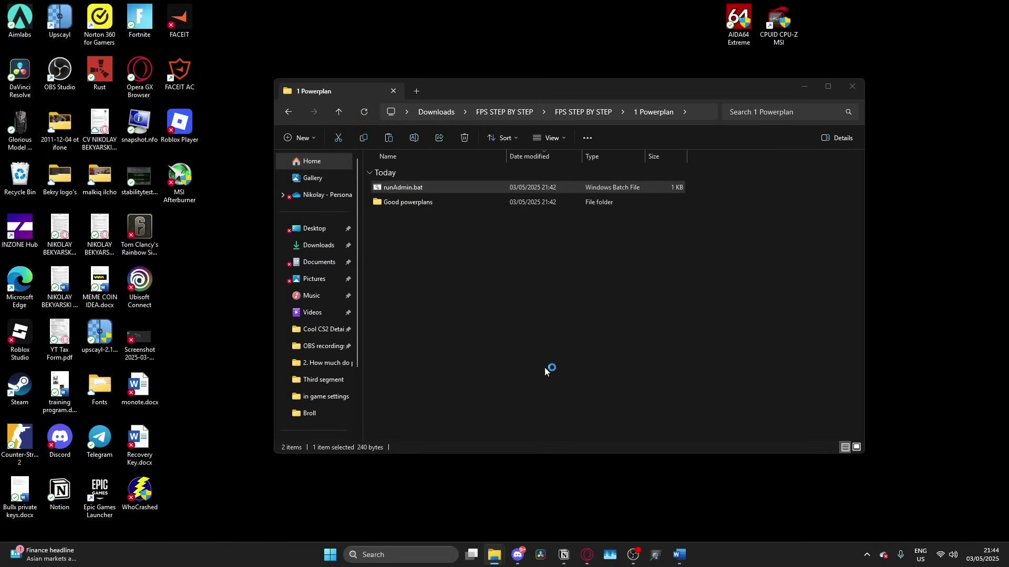
- Open Khorvie.pow from the Good powerplans folder and look up the Windows power plan options
click(397, 190)
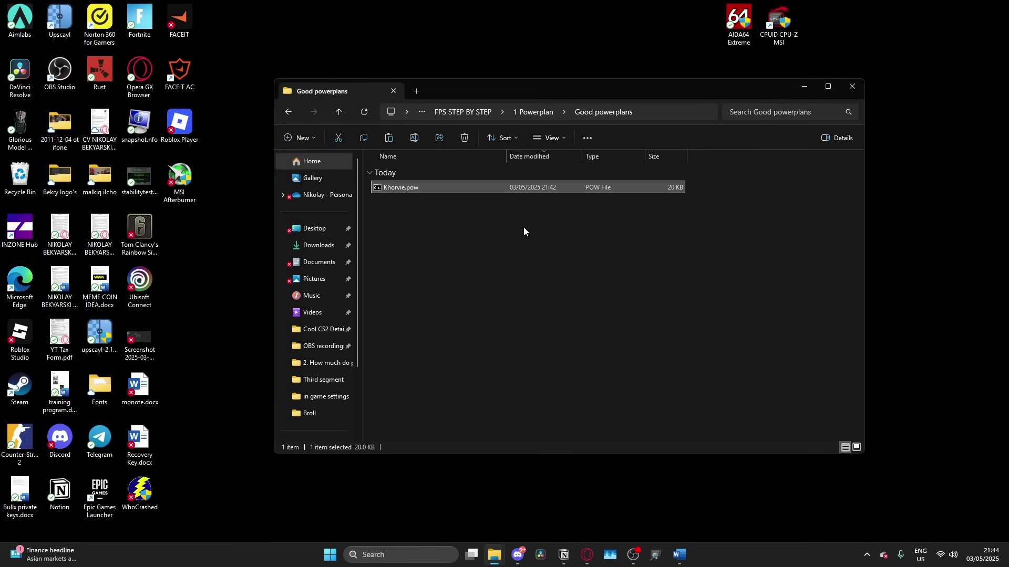
click(373, 555)
click(420, 200)
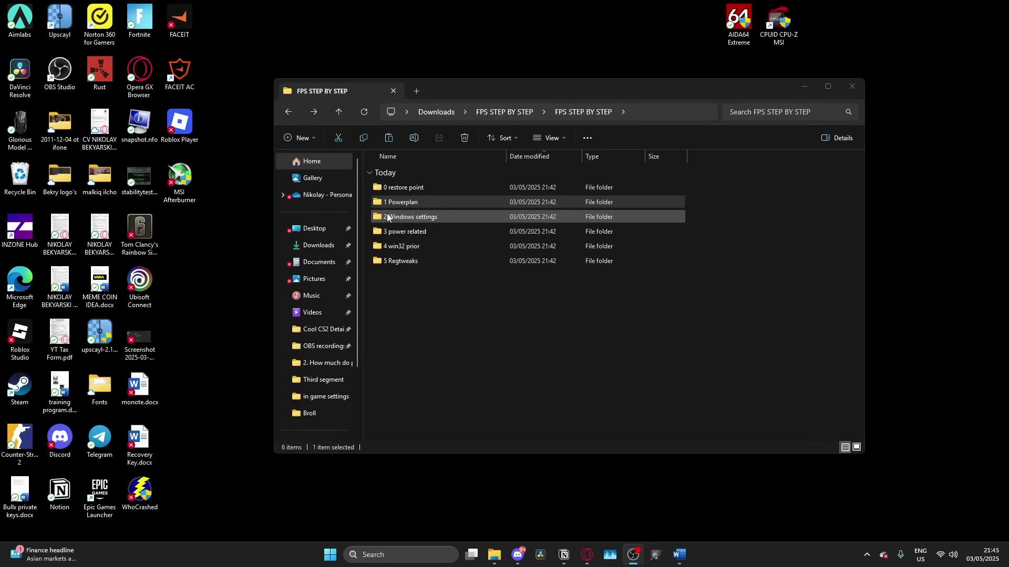
- Open the display settings through the 1 display shortcut in 2 Windows settings and go to the advanced display options
double_click(470, 221)
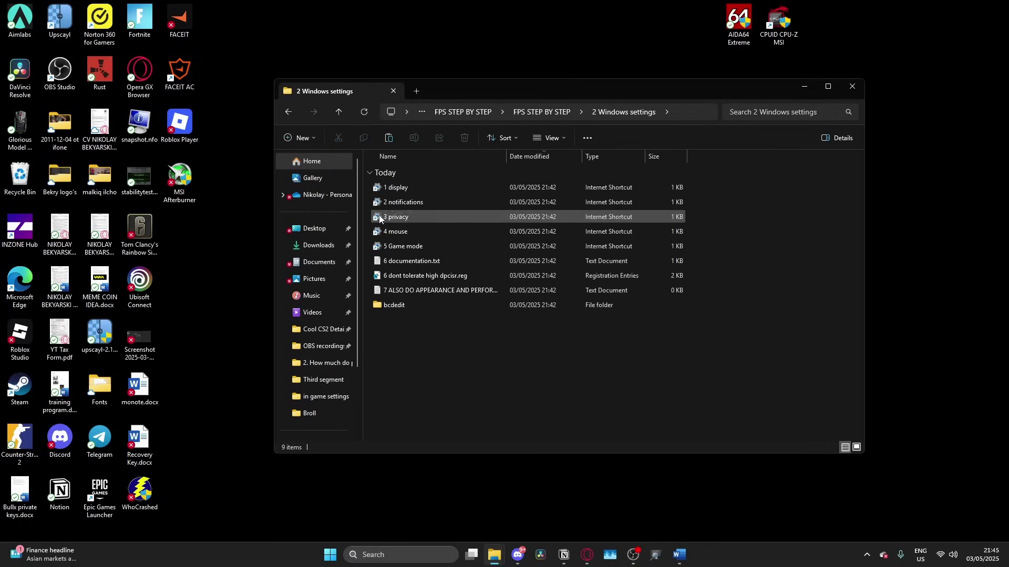
double_click(402, 188)
click(533, 284)
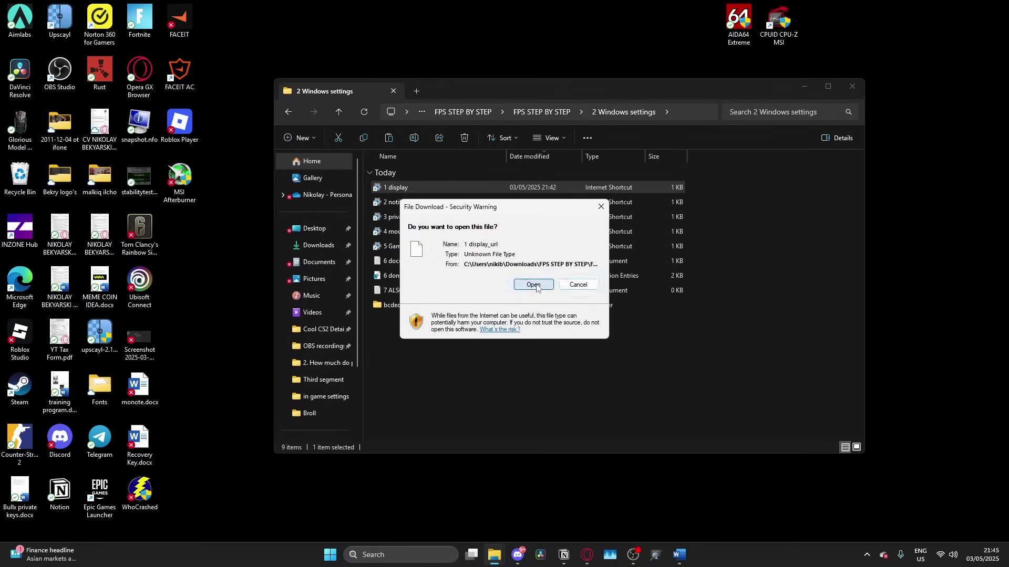
scroll(513, 213, down, 5)
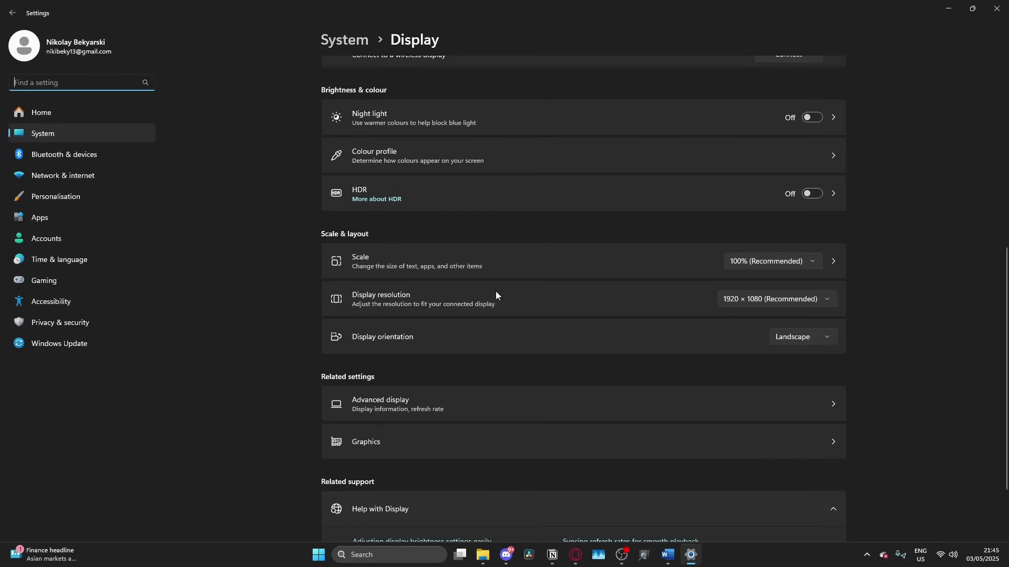
click(492, 410)
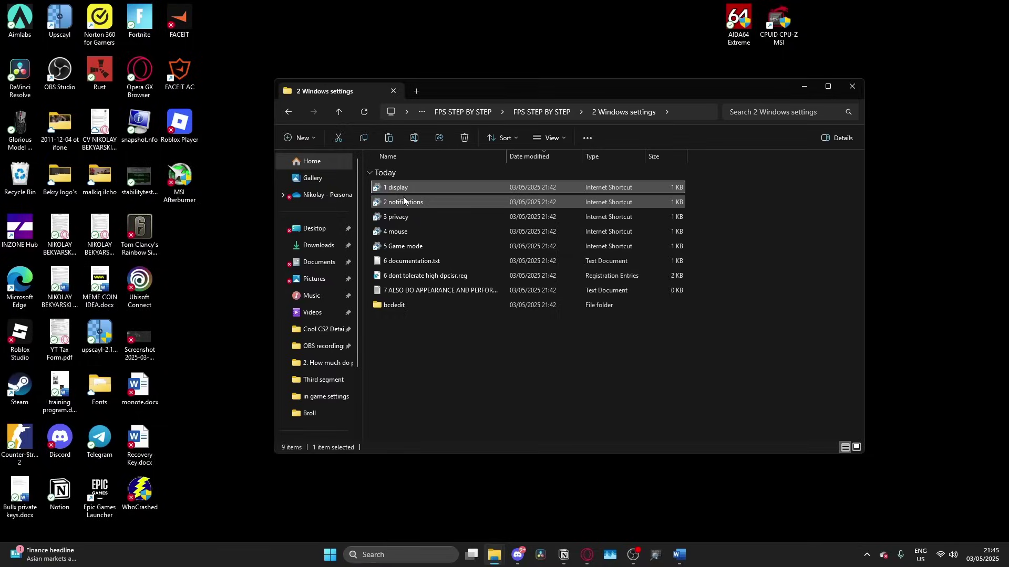
- Open the notification settings through the 2 notifications shortcut and turn off Suggested notifications
double_click(405, 199)
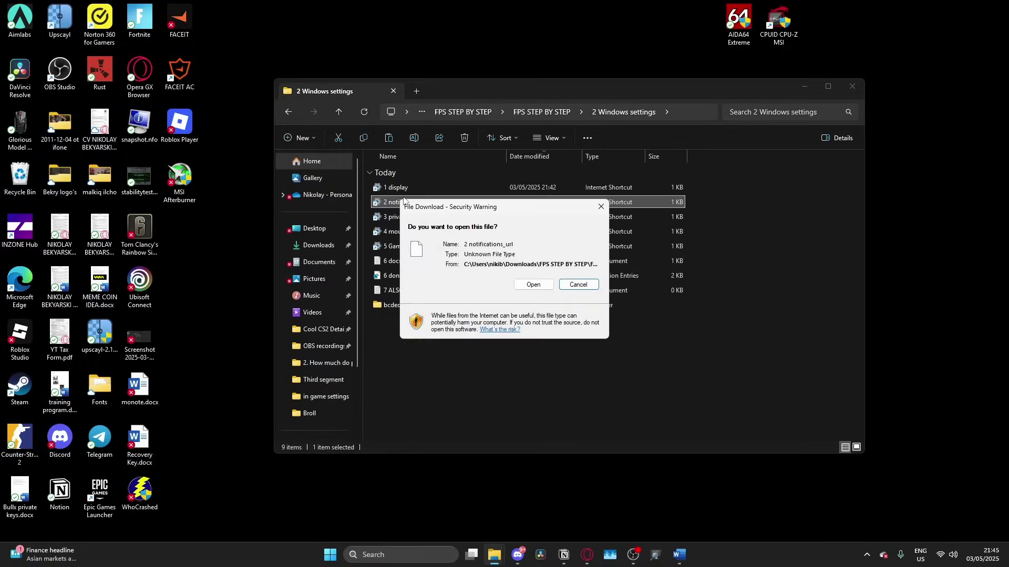
click(534, 284)
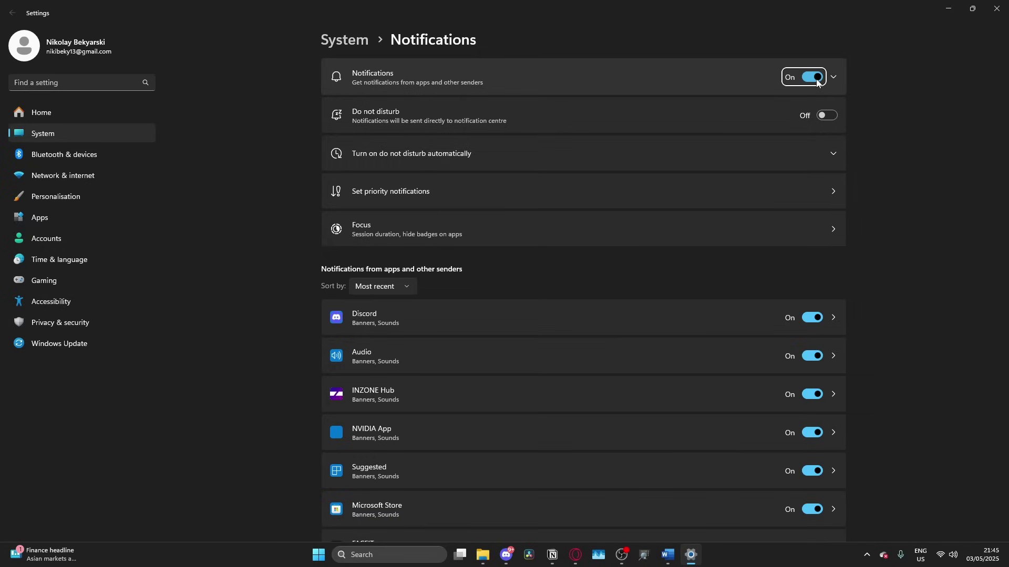
scroll(824, 337, down, 3)
click(820, 326)
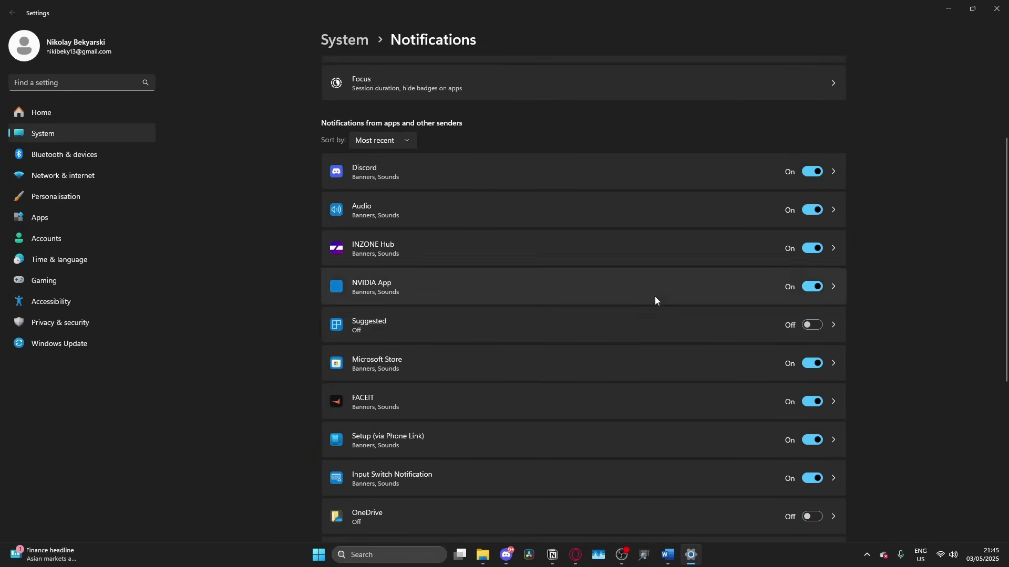
- Switch the notification toggles of two more senders further down the app notifications list
scroll(797, 304, down, 2)
click(821, 290)
scroll(697, 292, down, 2)
click(813, 294)
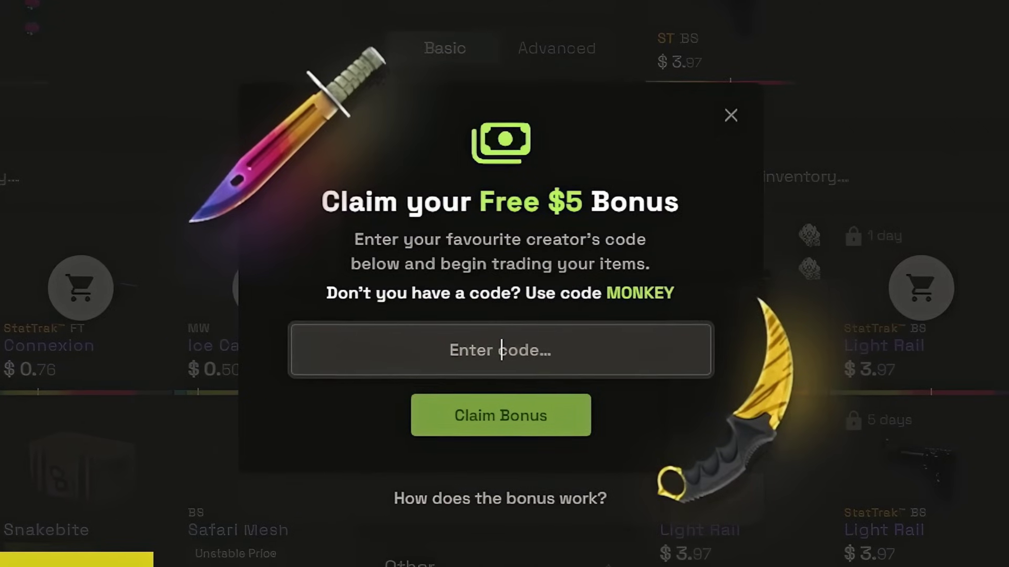
- Claim the free $5 bonus on SkinsMonkey with the creator code MEDIA and choose to top up the balance
text(MEDIA)
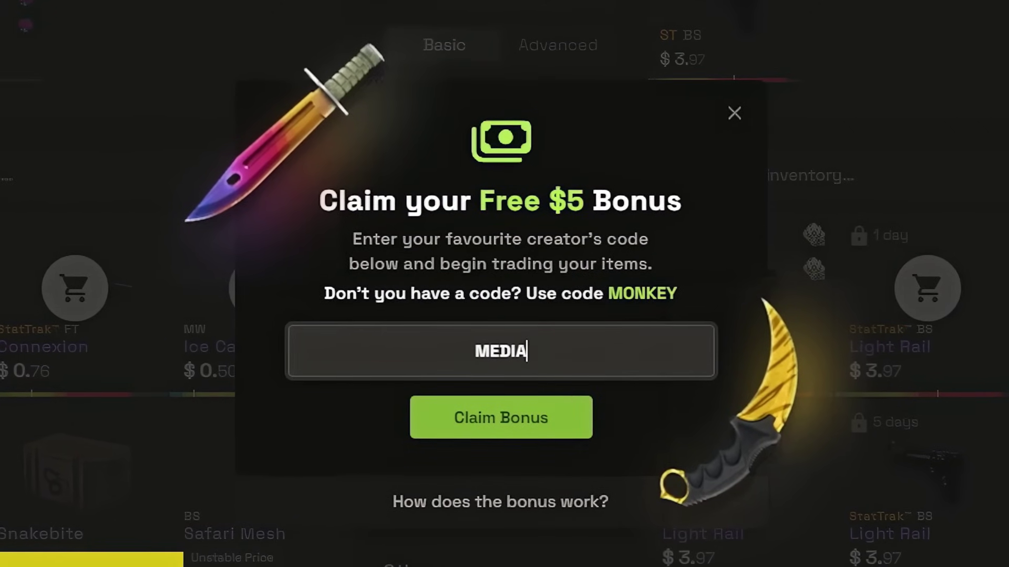
key(Return)
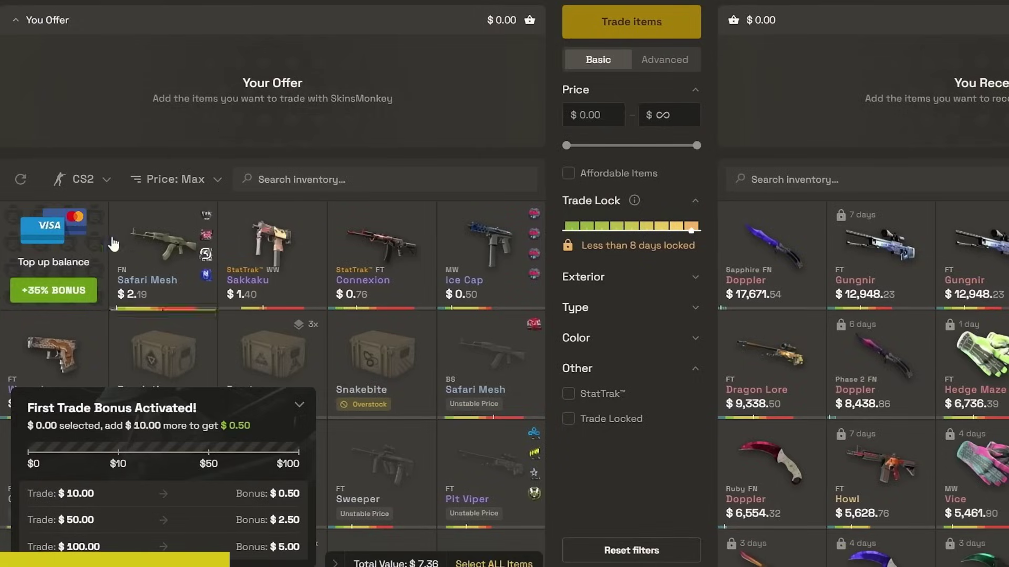
click(82, 290)
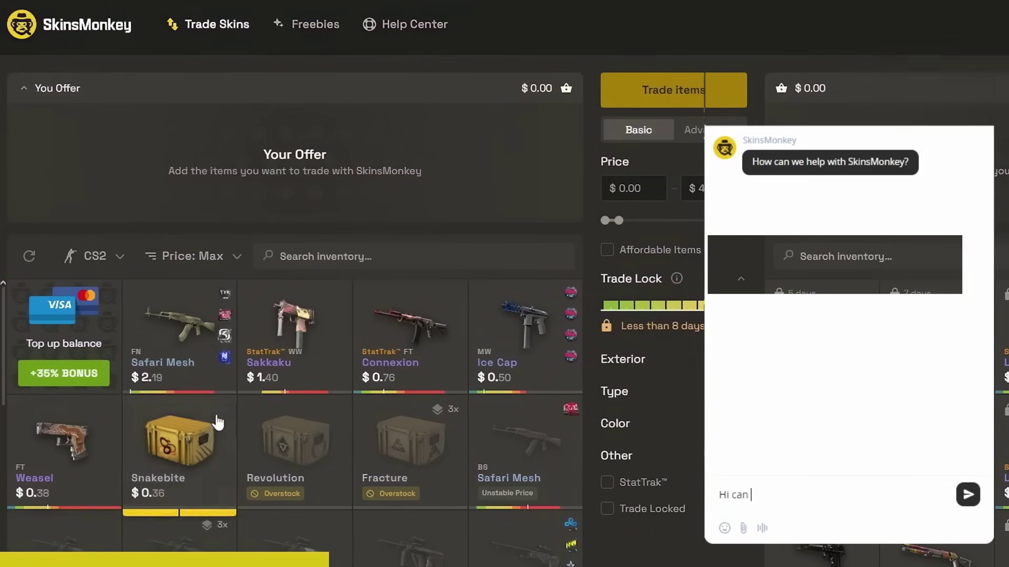
- Trade Safari Mesh, Sakkaku, Connexion, Ice Cap and Weasel for a skin from the site's inventory, and message support "Hi can I have some help>"
text(I have)
click(198, 330)
click(294, 326)
text(some help>)
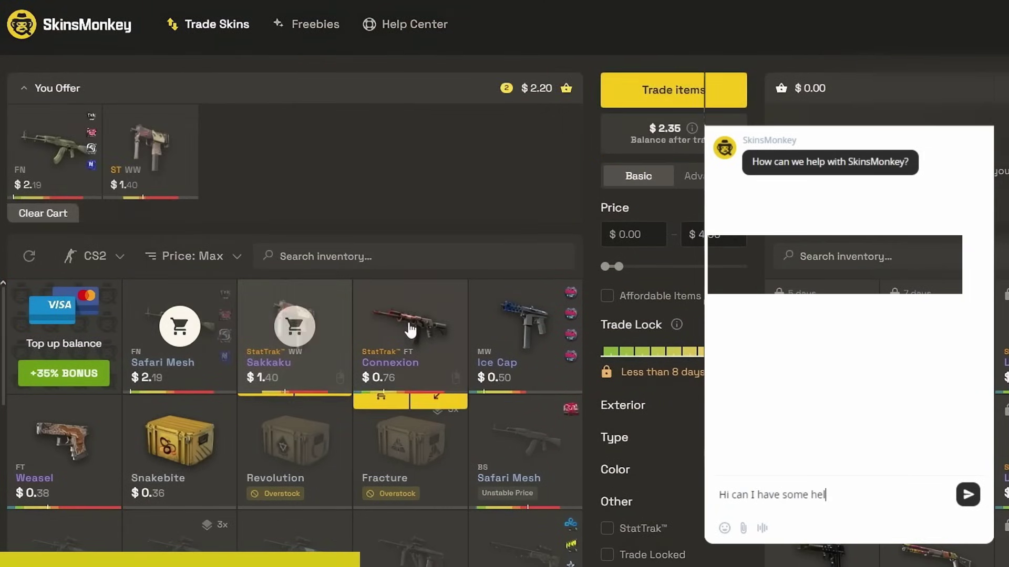
click(410, 326)
click(526, 325)
click(63, 442)
key(Return)
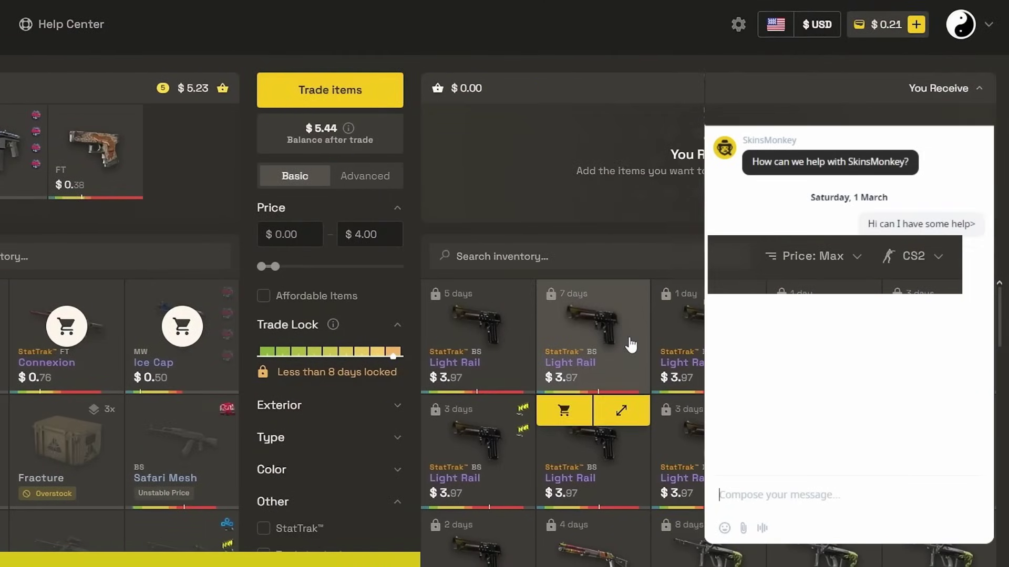
click(751, 338)
click(456, 90)
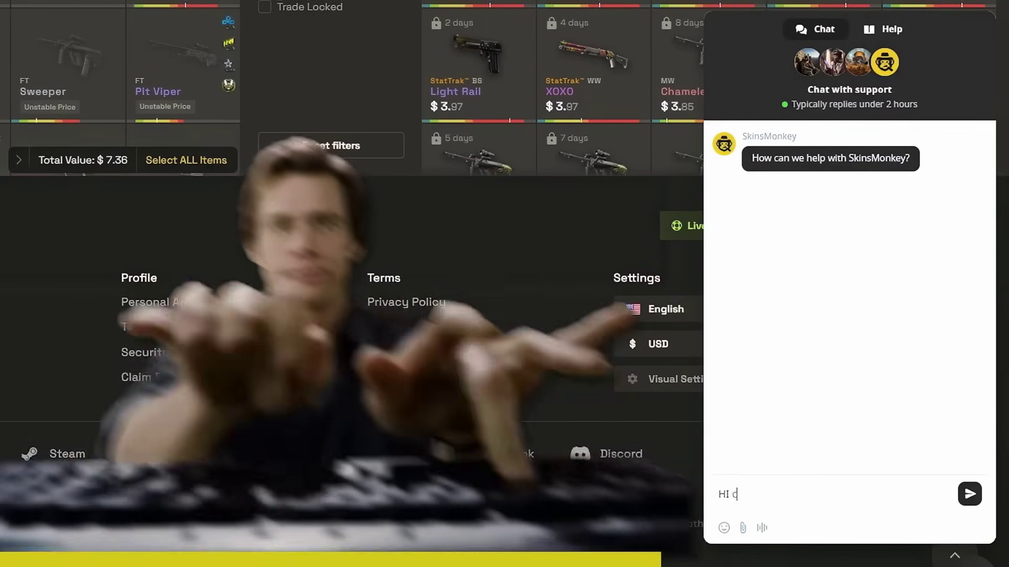
- Send the support chat a message asking "can i have free skins please"
text(can i have free skins please)
key(Return)
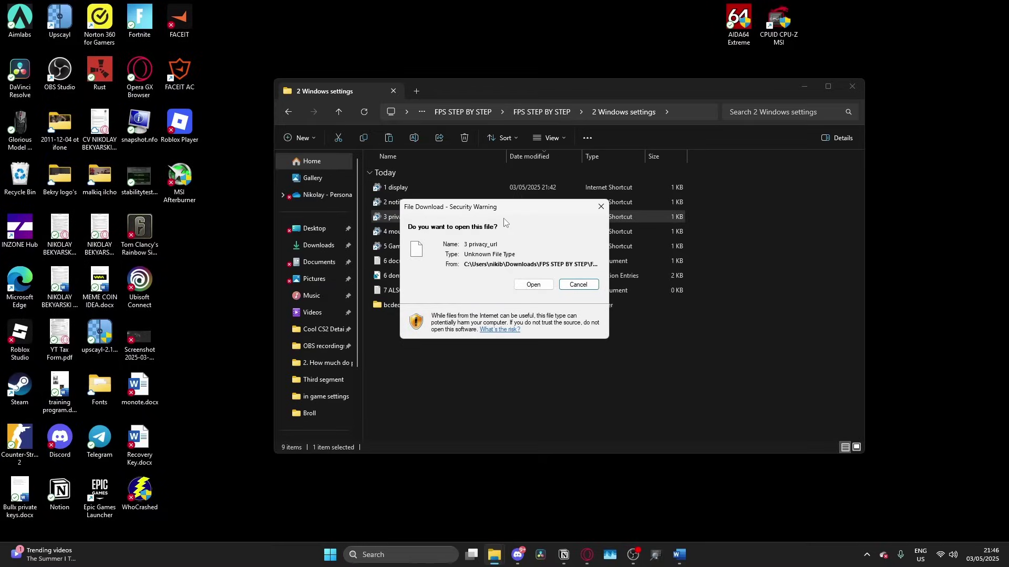
- Open the privacy settings through the 3 privacy shortcut and check the Inking & typing personalisation and Diagnostics & feedback pages
click(533, 282)
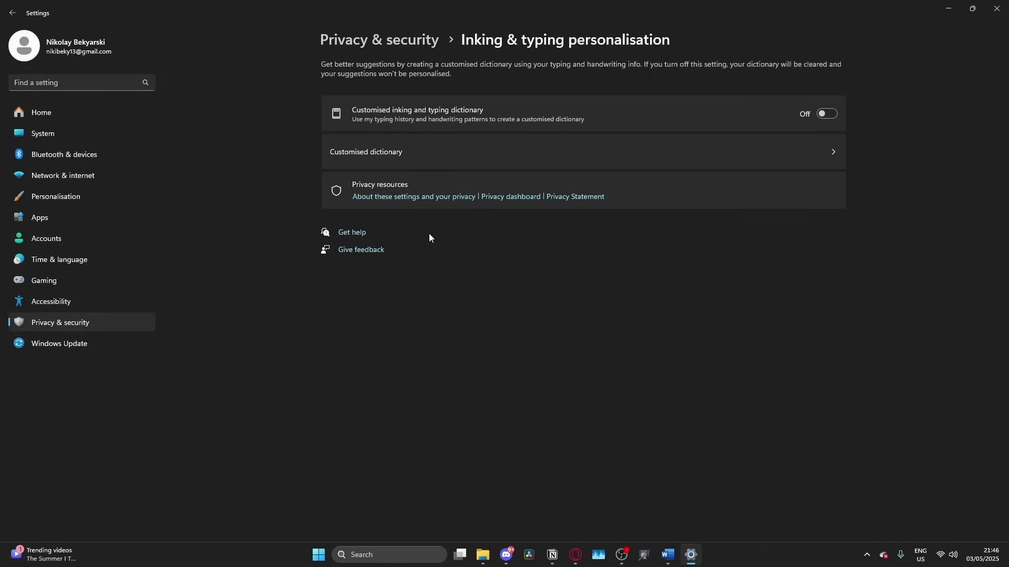
click(380, 40)
click(405, 308)
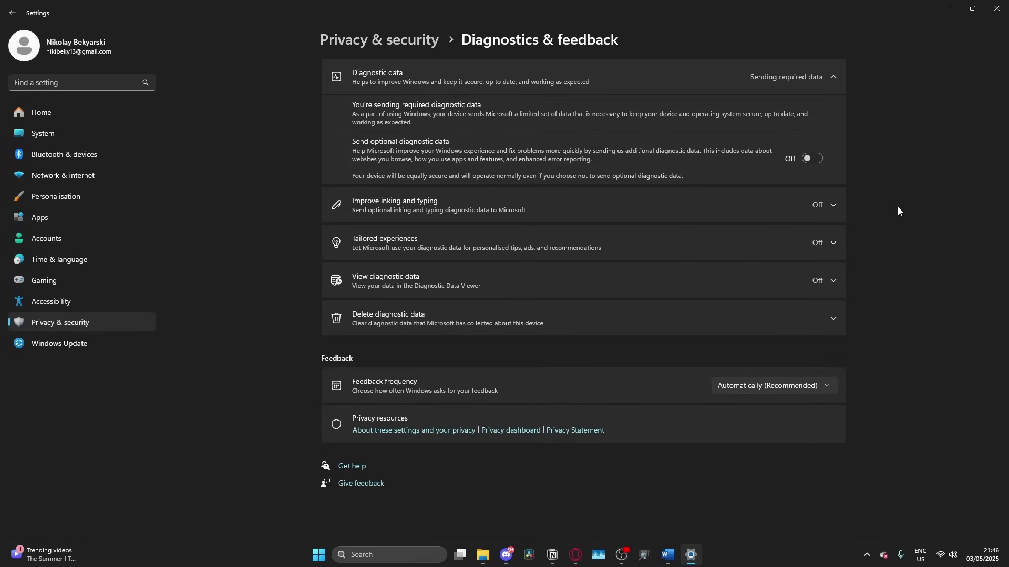
key(alt+F4)
- Open the mouse settings through the 4 mouse shortcut and go to Pointer Options in the additional mouse settings
click(408, 235)
double_click(407, 234)
click(549, 286)
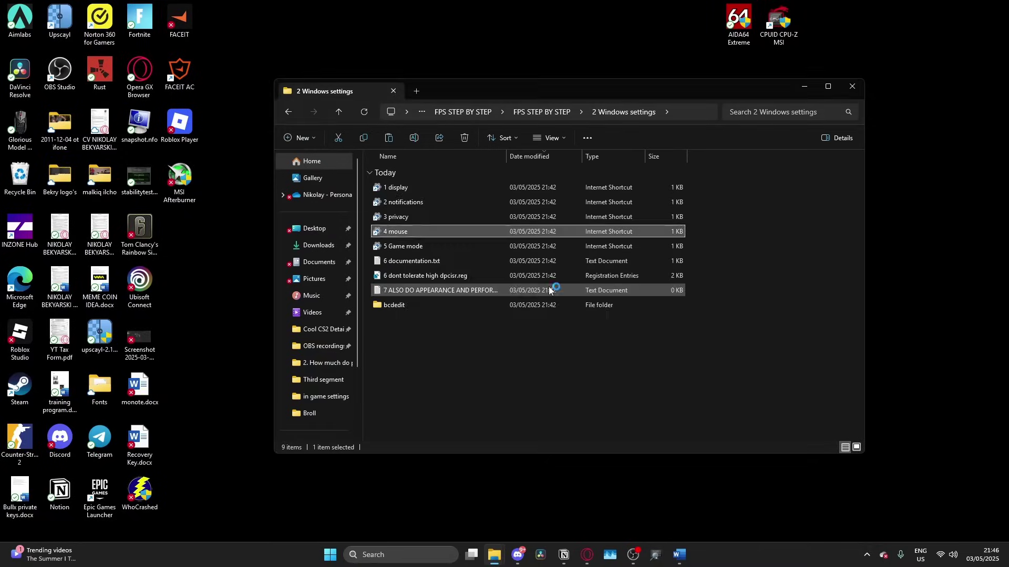
click(455, 401)
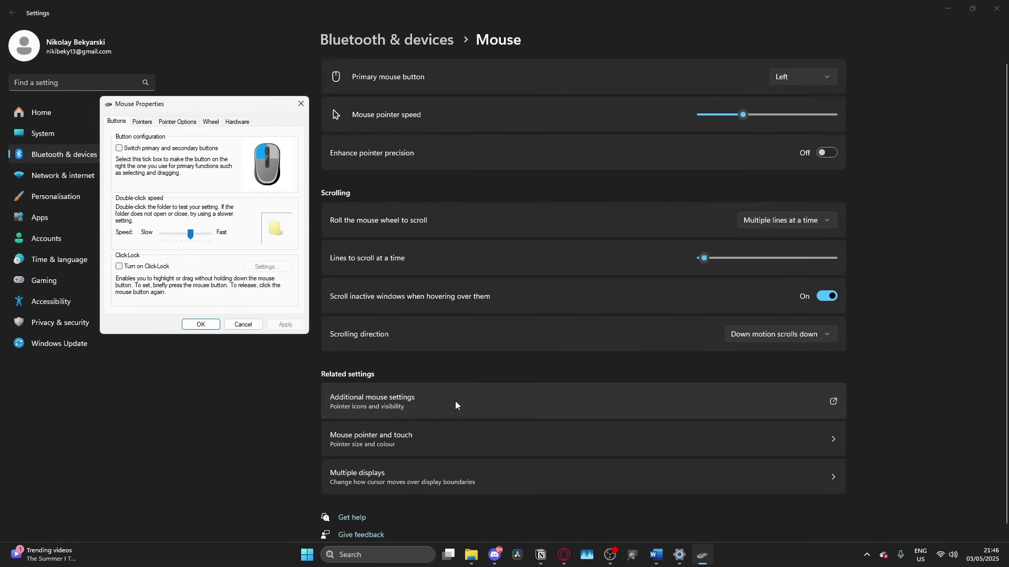
click(147, 120)
click(169, 124)
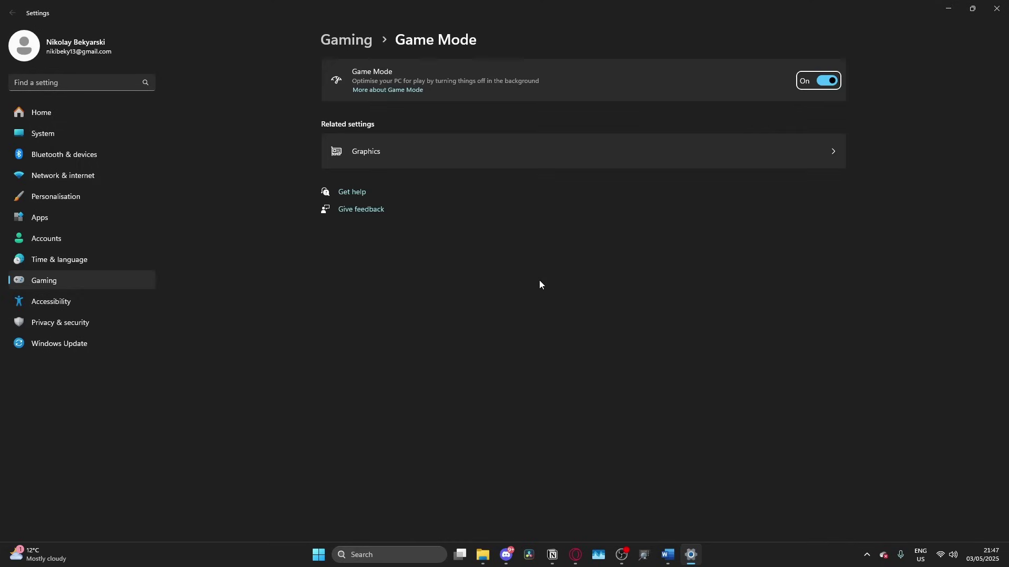
- Set the GPU preference of cs2.exe to High Performance in the Graphics settings related to Game Mode
click(588, 153)
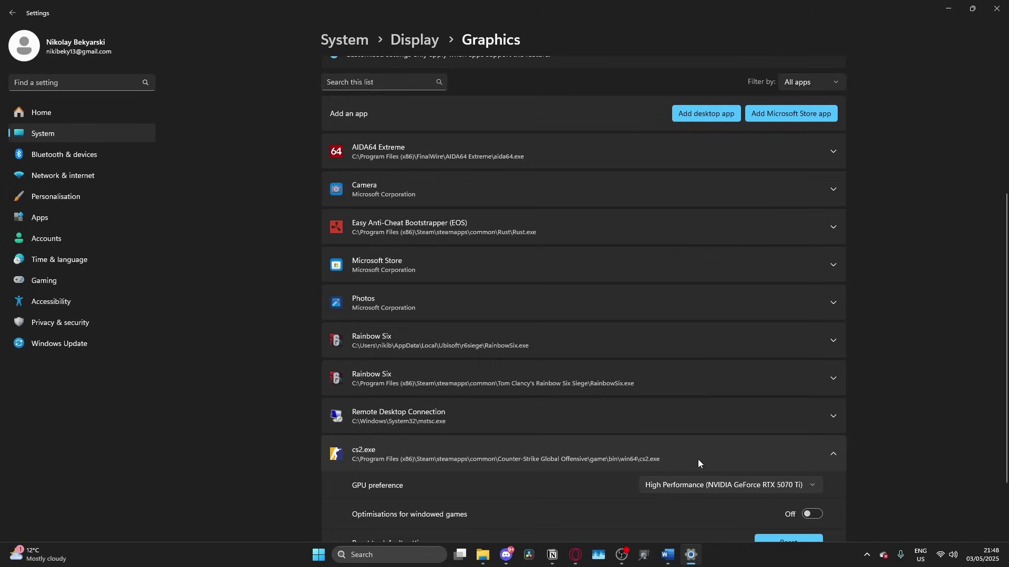
scroll(697, 460, down, 3)
click(702, 402)
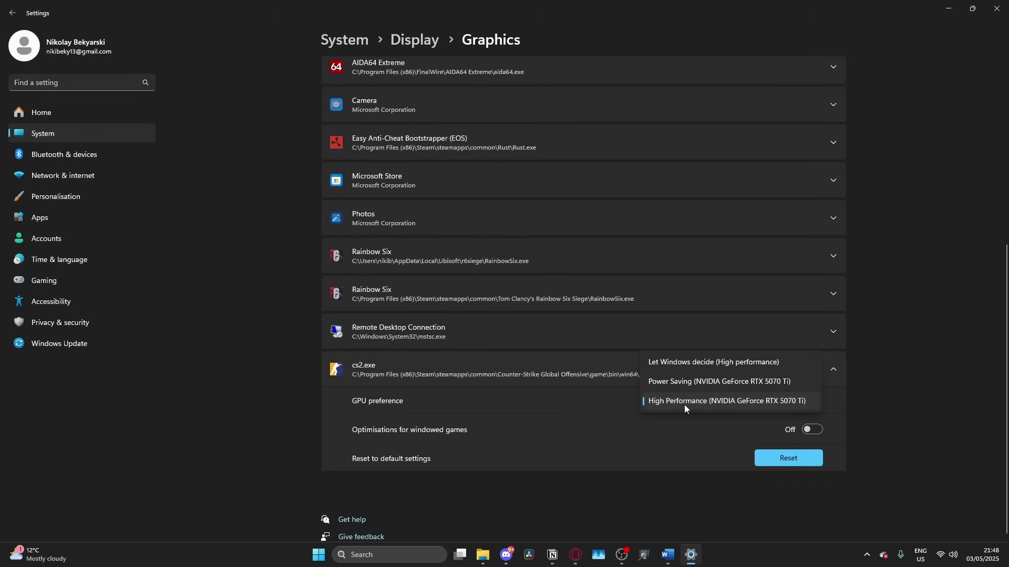
click(711, 400)
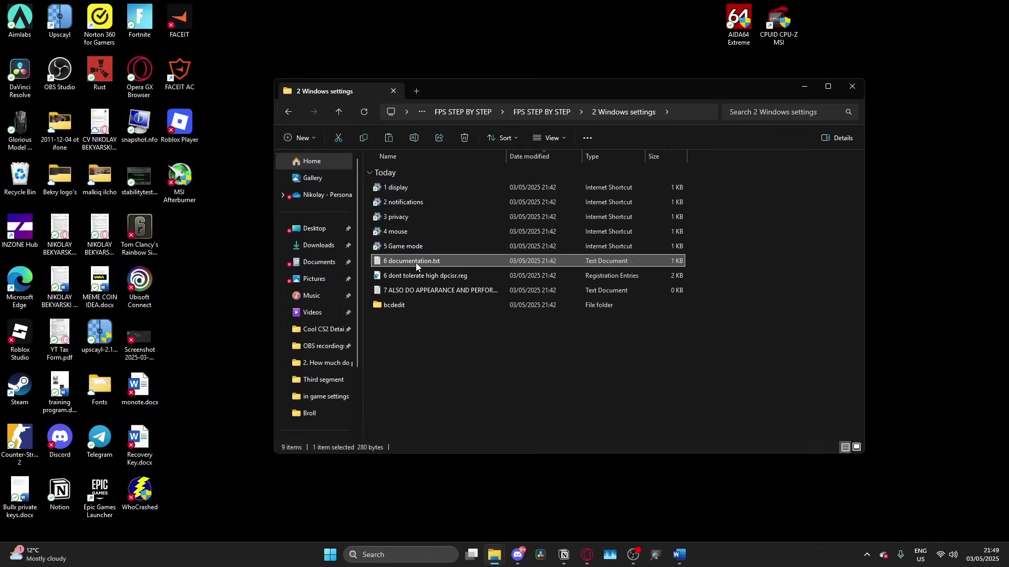
- Read the description of the registry script in 6 documentation.txt and close the document
double_click(414, 263)
drag(97, 174, 619, 203)
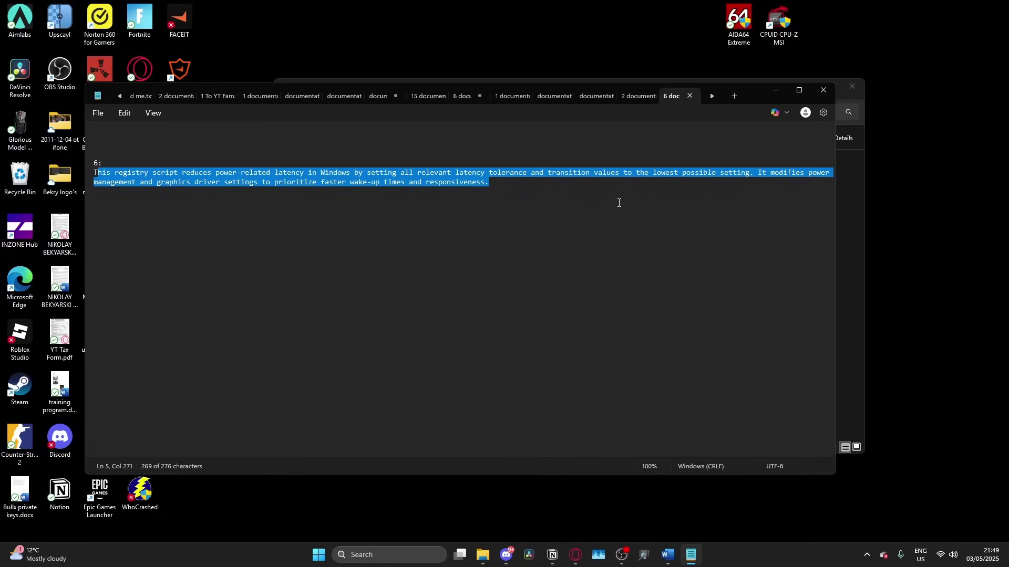
click(558, 211)
click(823, 90)
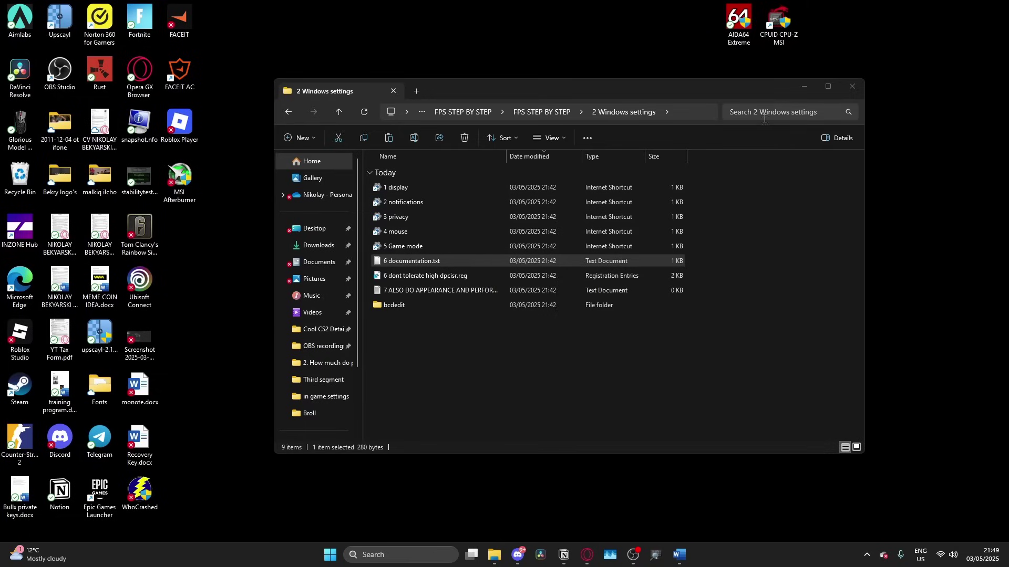
- Merge 6 dont tolerate high dpcisr.reg into the registry, allowing it past the security warning, and delete one item from the 2 Windows settings folder
double_click(462, 276)
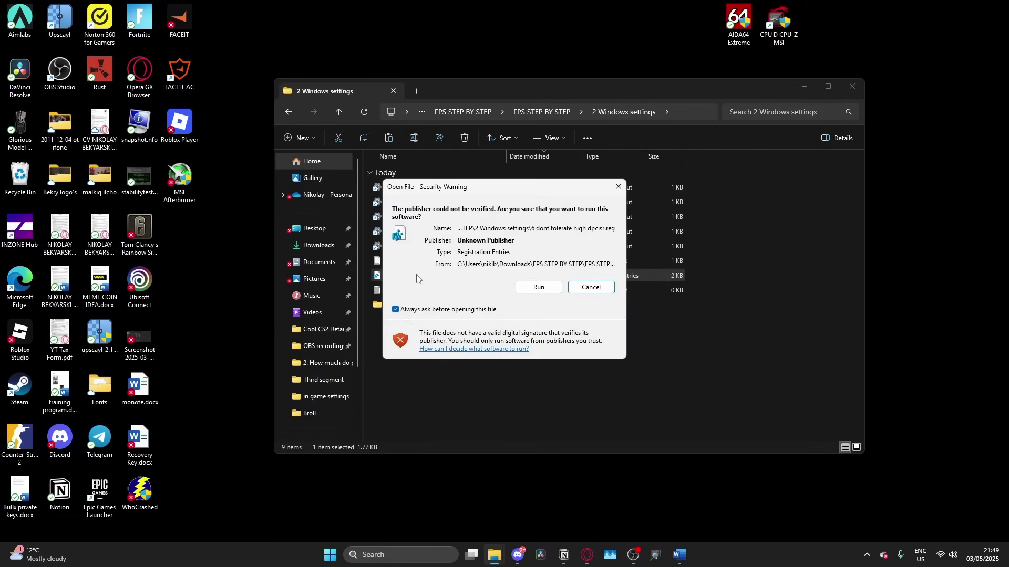
click(538, 288)
click(619, 280)
click(499, 350)
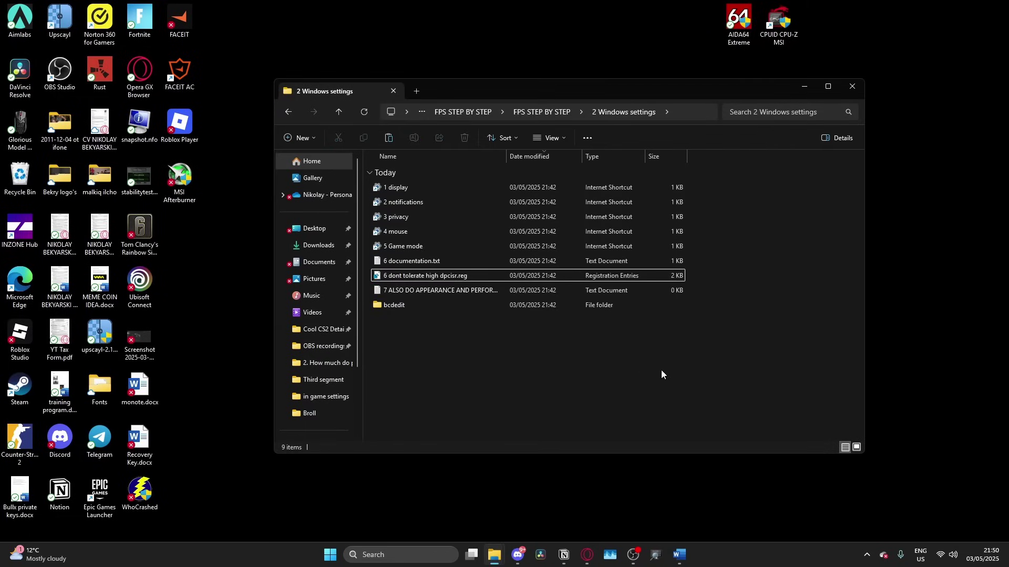
key(Delete)
- Search Windows for the appearance settings and open Adjust the appearance and performance of Windows, moving its window to a free area
click(432, 549)
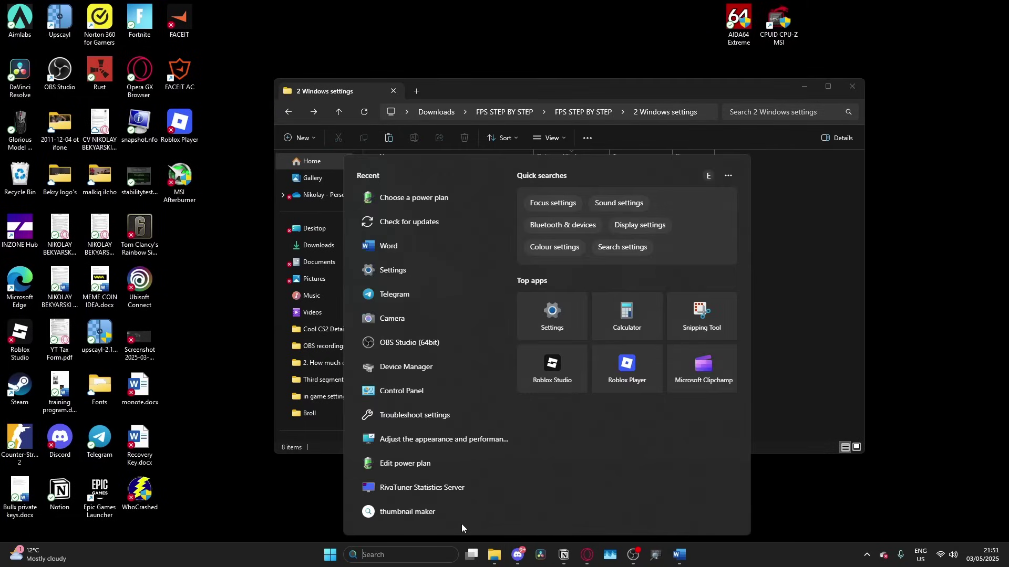
text(appearnace)
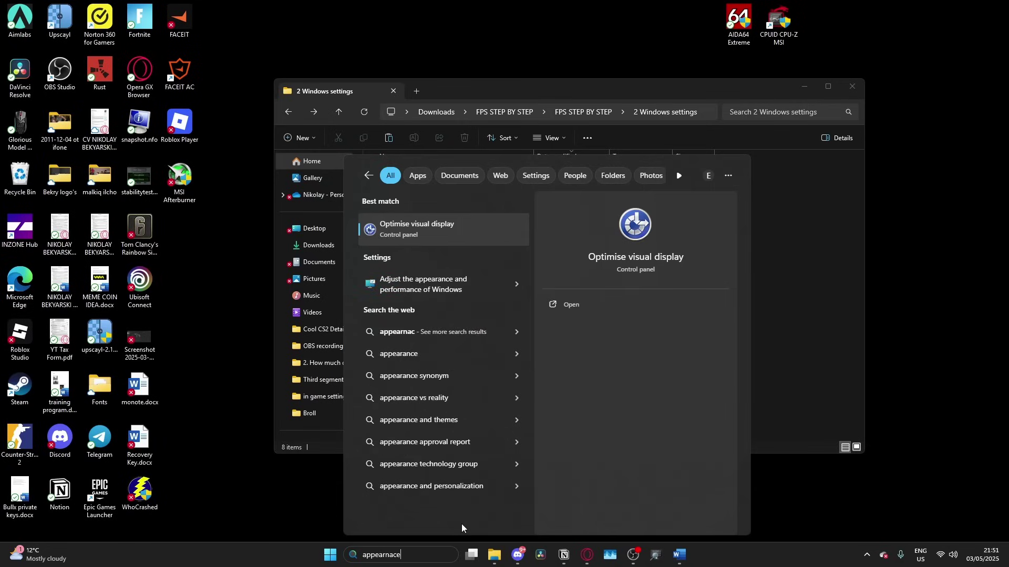
key(Down)
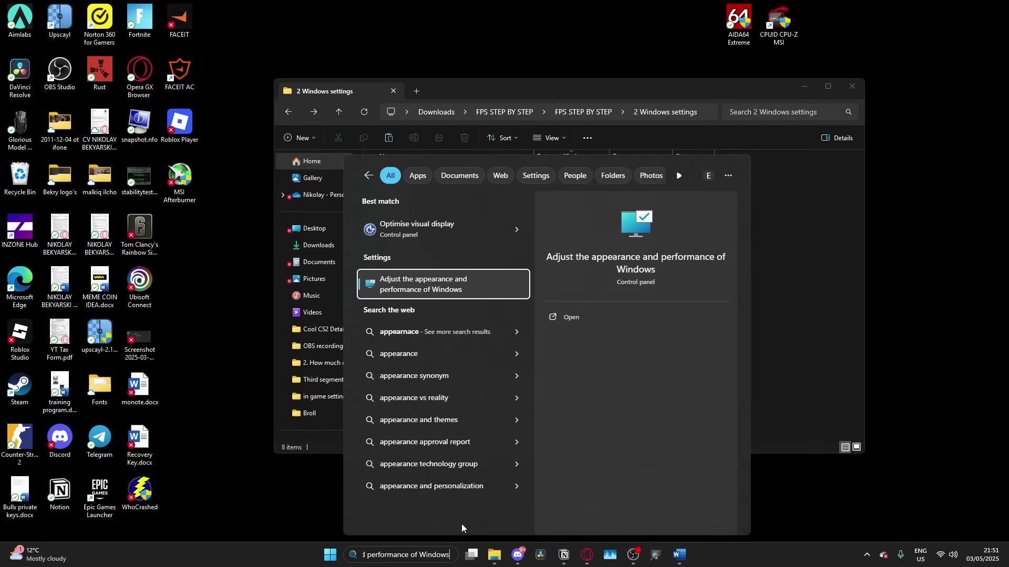
key(Return)
drag(108, 21, 547, 74)
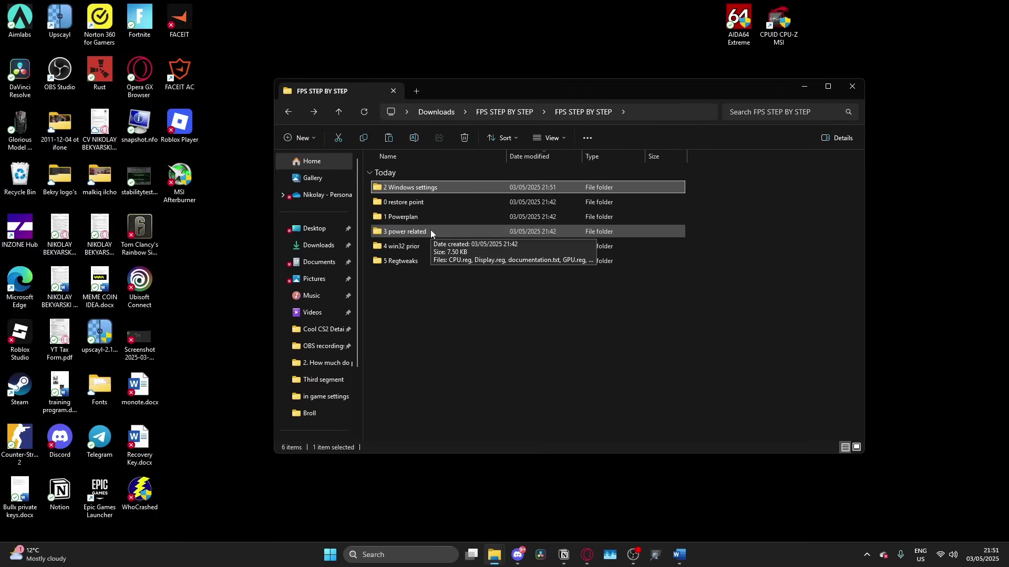
- Open the 3 power related folder and read the CPU tweak explanations in documentation.txt
double_click(430, 229)
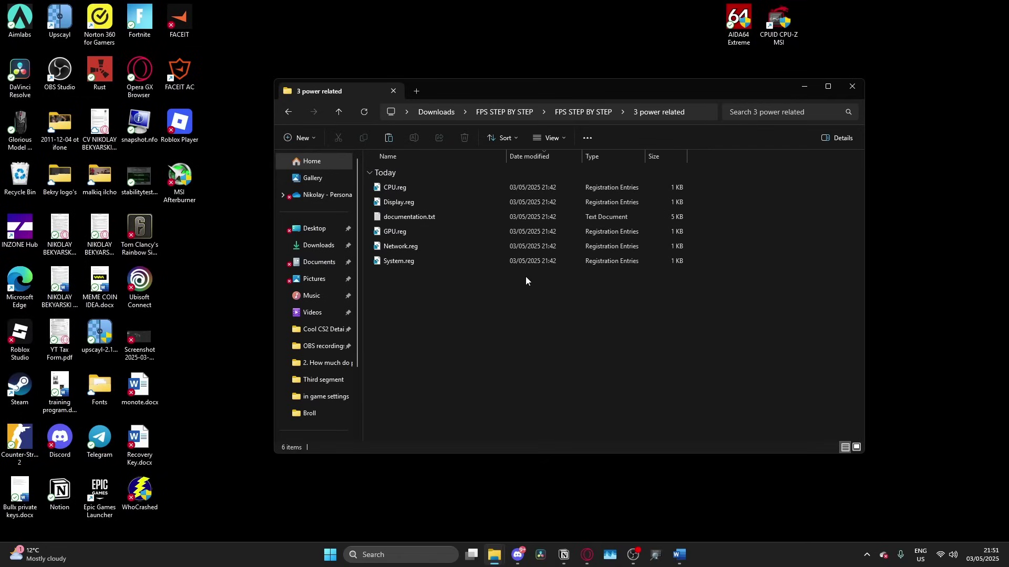
double_click(401, 218)
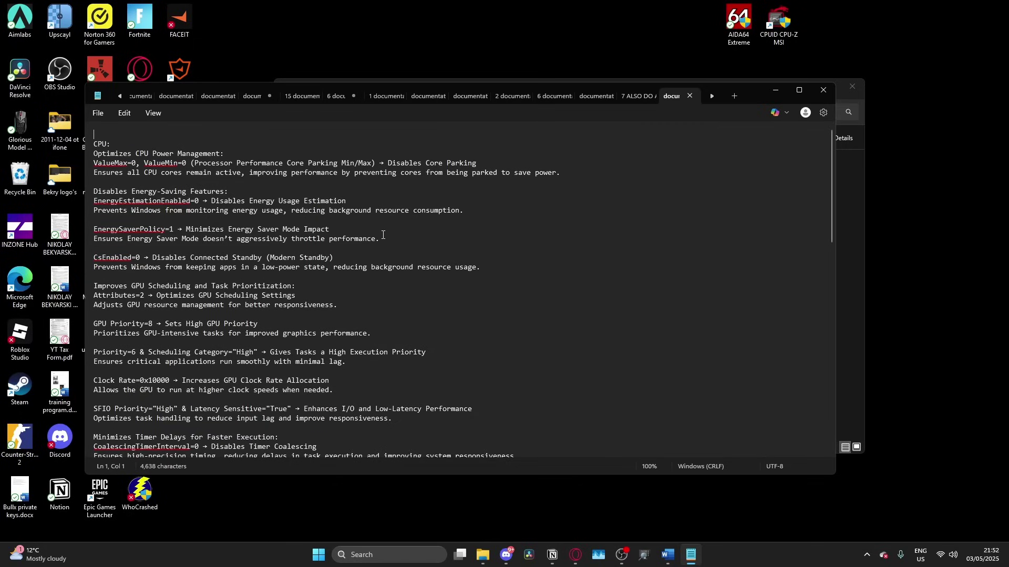
scroll(118, 152, down, 3)
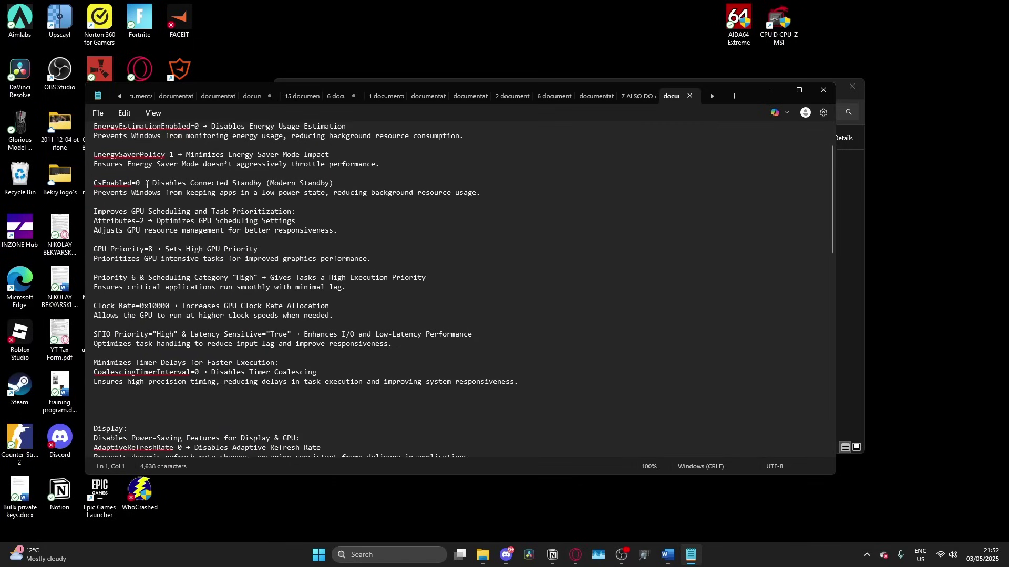
key(alt+F4)
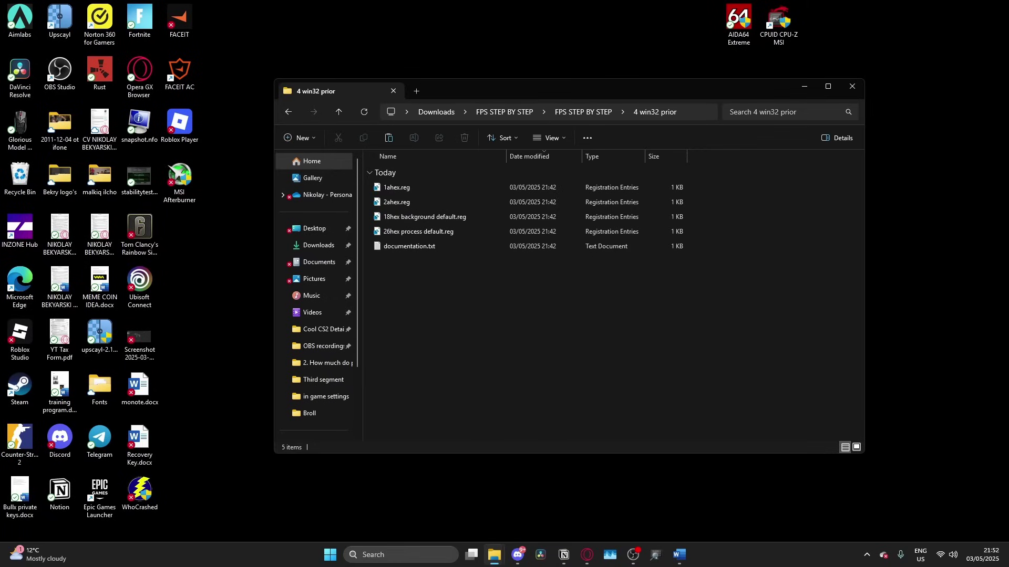
- Leave the 4 win32 prior folder and open 1 documentation .txt in the 5 Regtweaks folder
key(alt+Left)
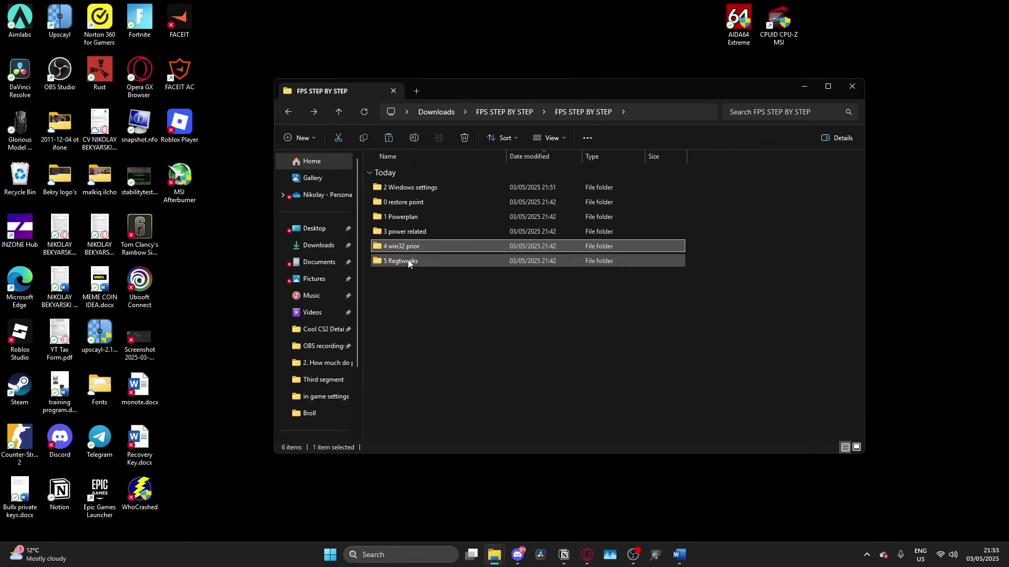
double_click(410, 261)
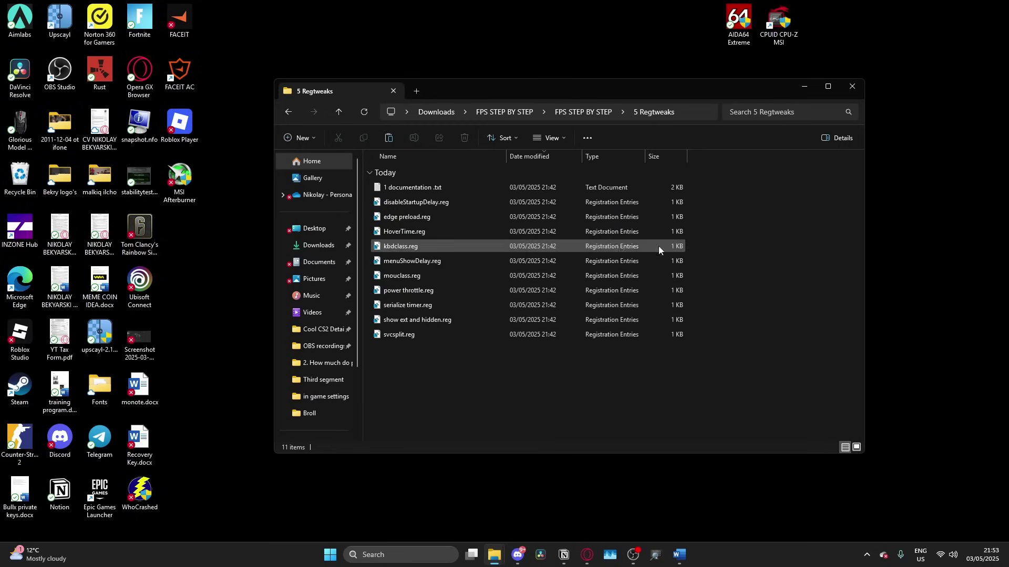
double_click(480, 187)
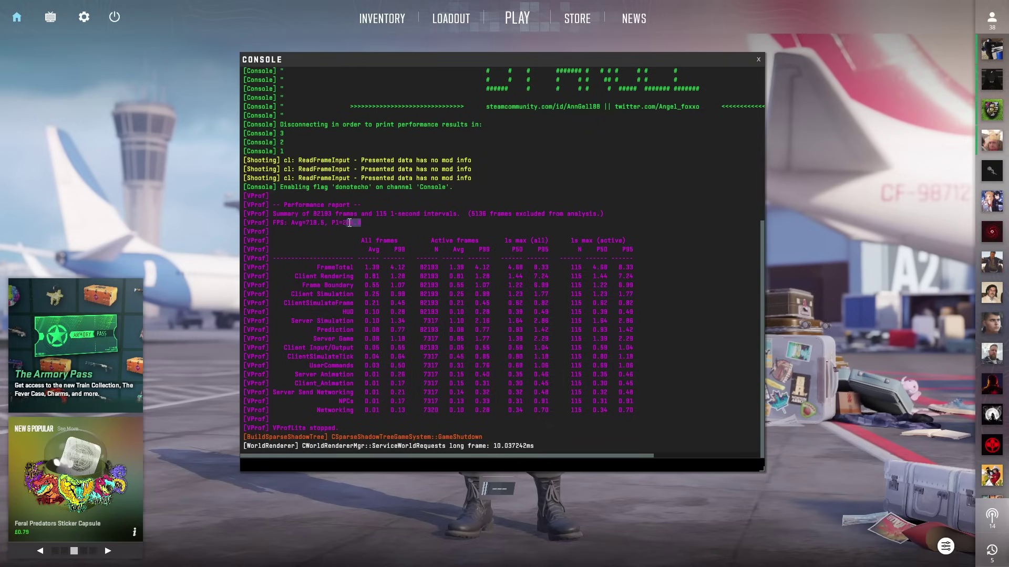
- Switch to Counter-Strike 2 and examine the average and P1 FPS line of the console's performance report
drag(349, 223, 274, 223)
click(274, 223)
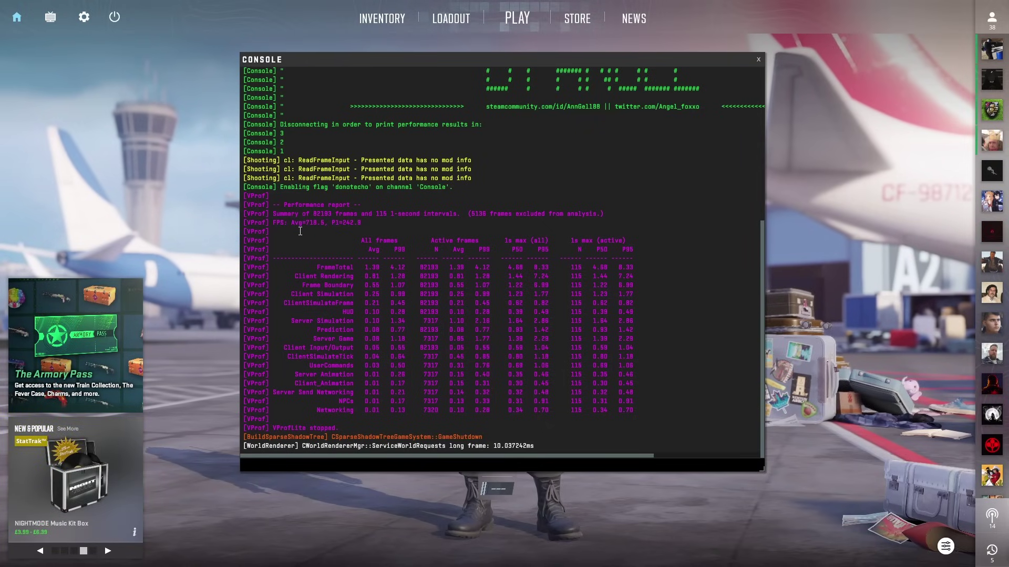